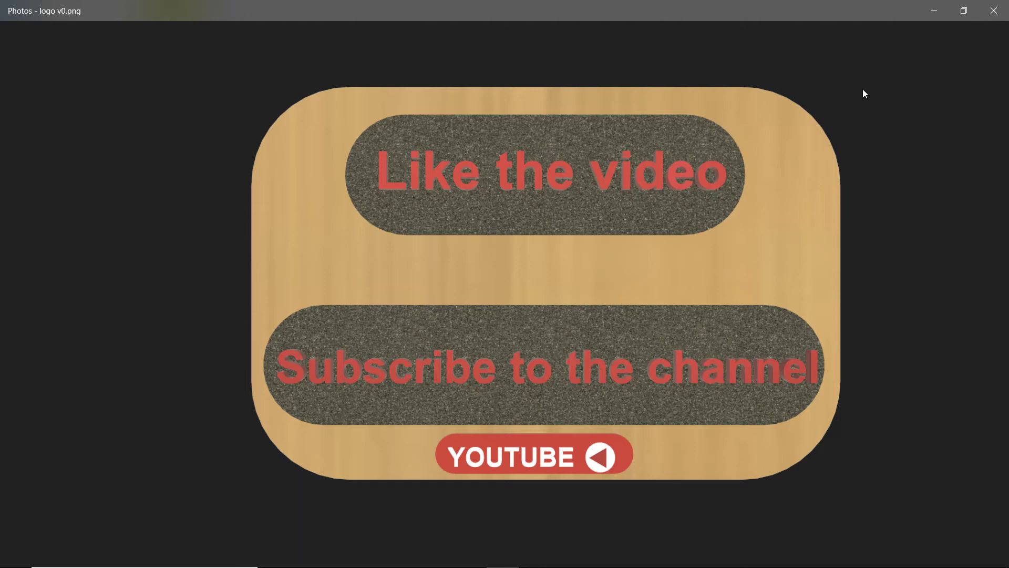
Advance Windows Photos to the 'Tutorial #10 – Design a Bevel Gear' title image.
{"action": "key", "text": "Right"}
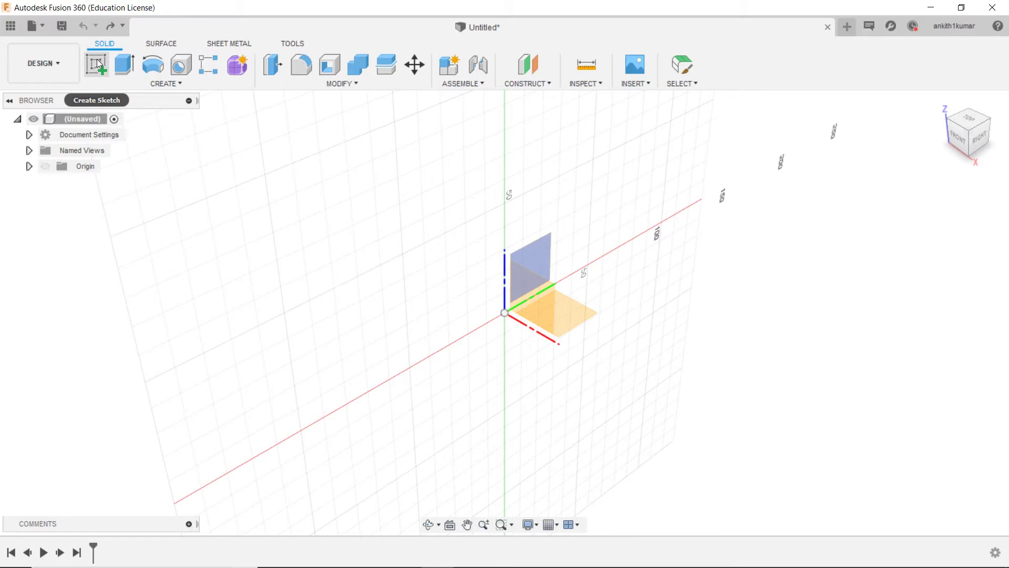
Sketch a 100 mm diameter circle centred on the origin on the XZ plane.
{"action": "left_click", "coordinate": [97, 59]}
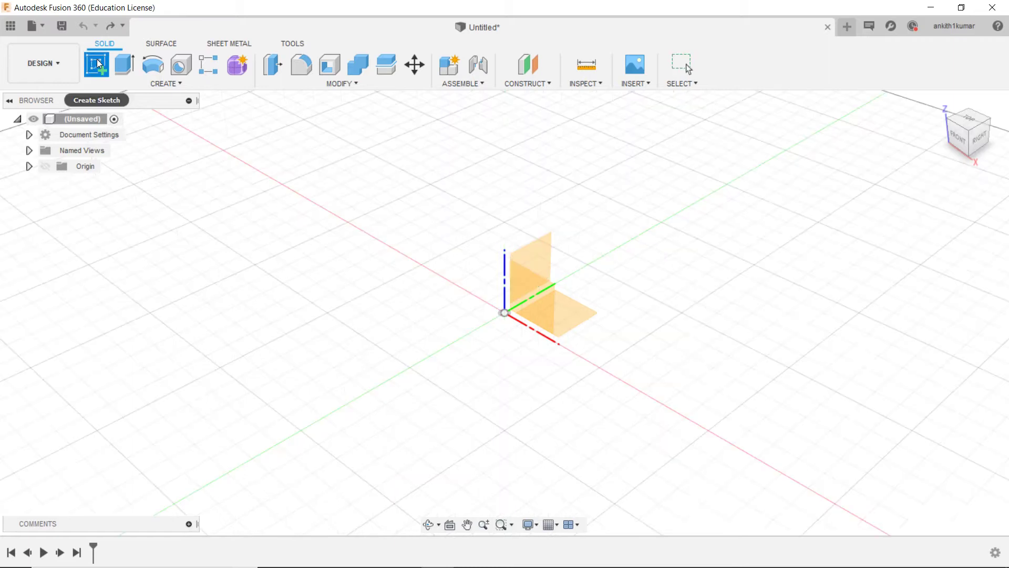
{"action": "left_click", "coordinate": [565, 315]}
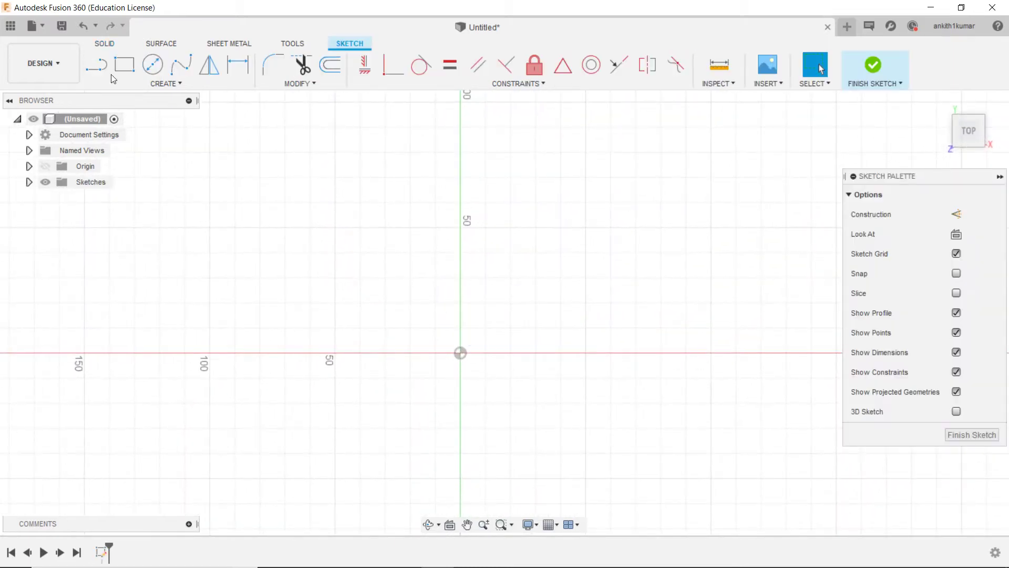
{"action": "left_click", "coordinate": [152, 64]}
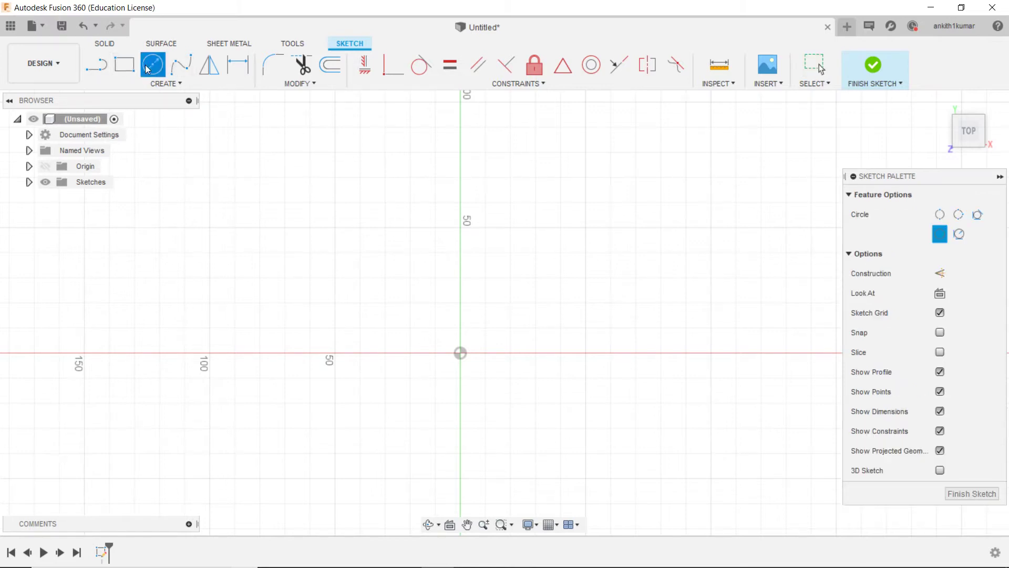
{"action": "left_click", "coordinate": [461, 352]}
{"action": "type", "text": "1"}
{"action": "key", "text": "Tab"}
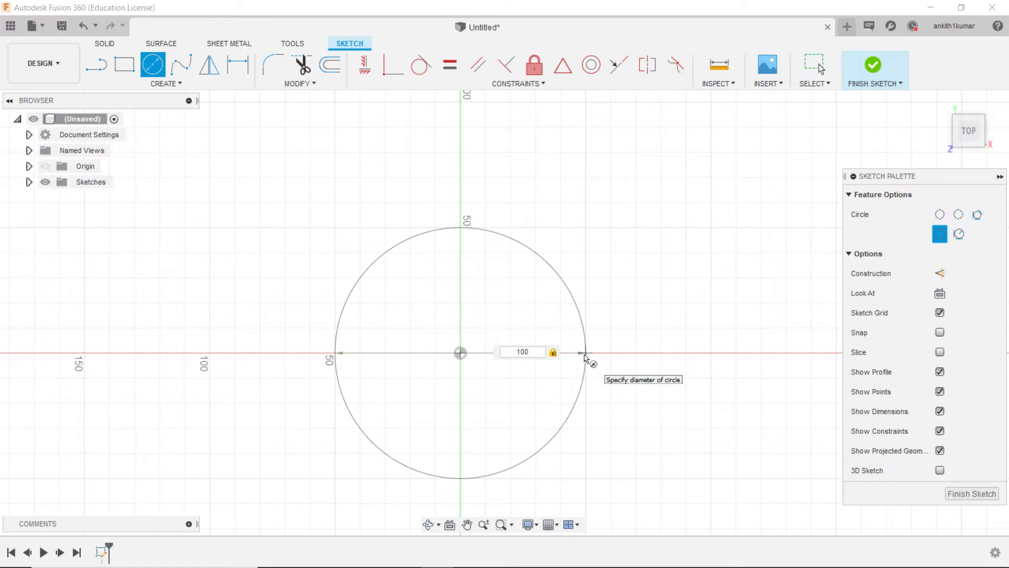
{"action": "key", "text": "Return"}
{"action": "key", "text": "Escape"}
{"action": "scroll", "coordinate": [473, 266], "scroll_direction": "up", "scroll_amount": 4}
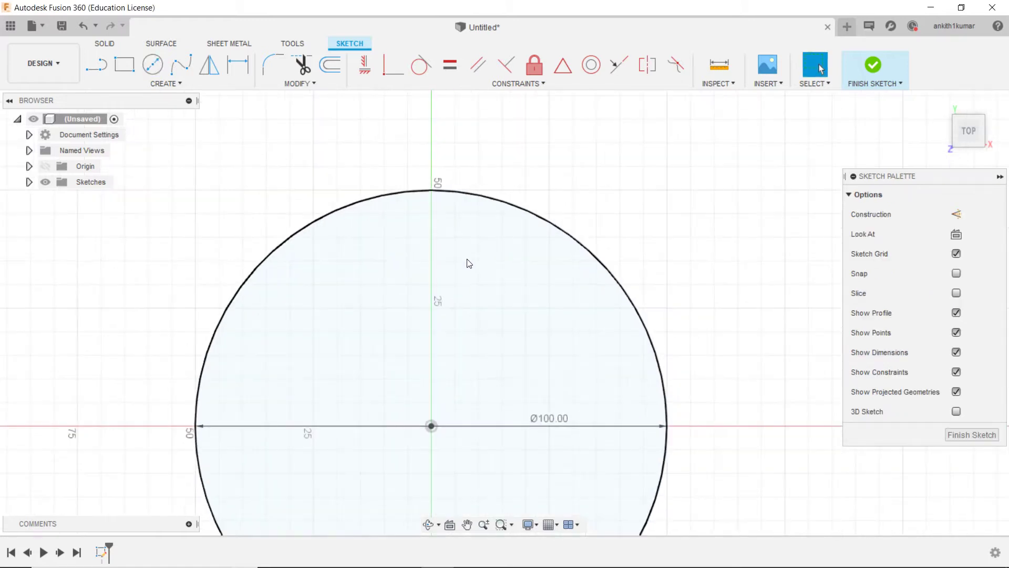
Draw a vertical line from the origin up past the circle's rim, undoing a stray slanted line.
{"action": "key", "text": "l"}
{"action": "left_click", "coordinate": [431, 425]}
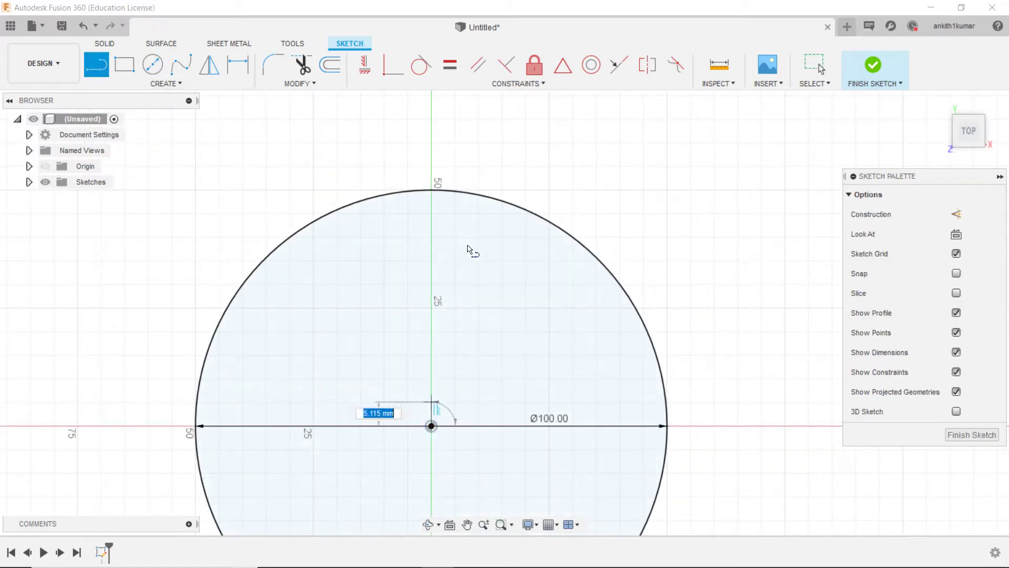
{"action": "left_click", "coordinate": [432, 149]}
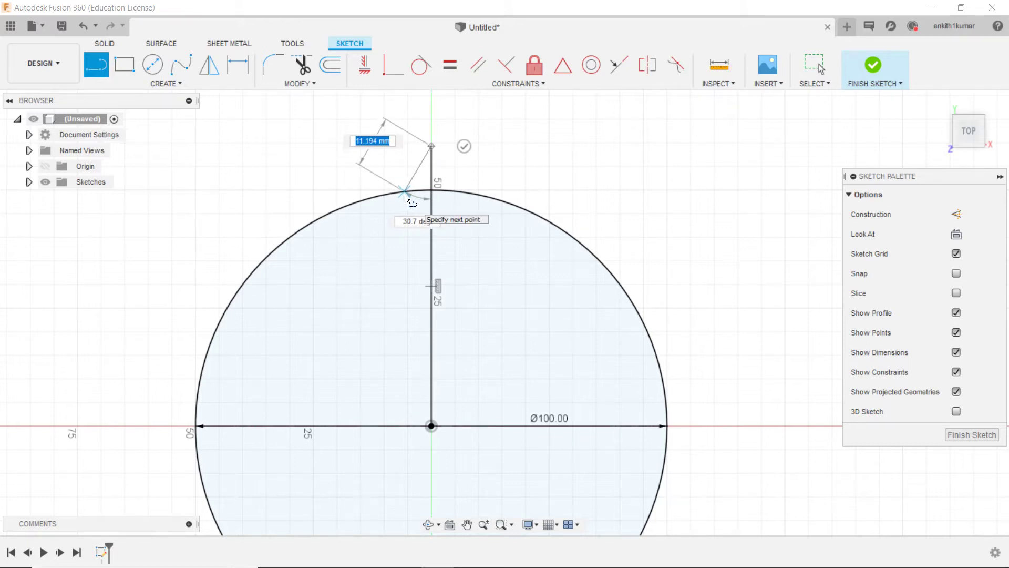
{"action": "scroll", "coordinate": [404, 199], "scroll_direction": "up", "scroll_amount": 3}
{"action": "scroll", "coordinate": [405, 198], "scroll_direction": "up", "scroll_amount": 2}
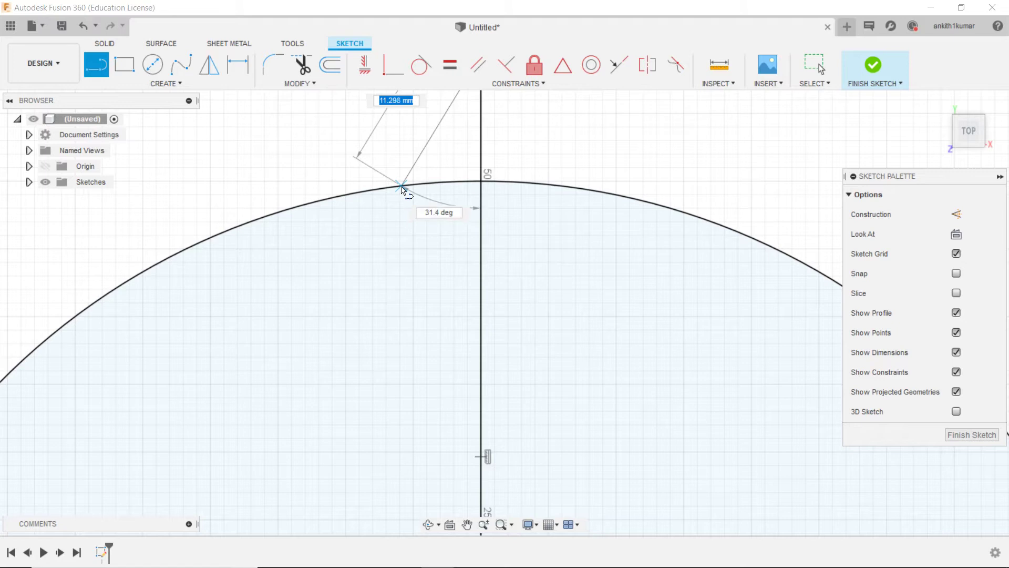
{"action": "double_click", "coordinate": [401, 185]}
{"action": "scroll", "coordinate": [420, 267], "scroll_direction": "down", "scroll_amount": 3}
{"action": "key", "text": "Escape"}
{"action": "key", "text": "ctrl+z"}
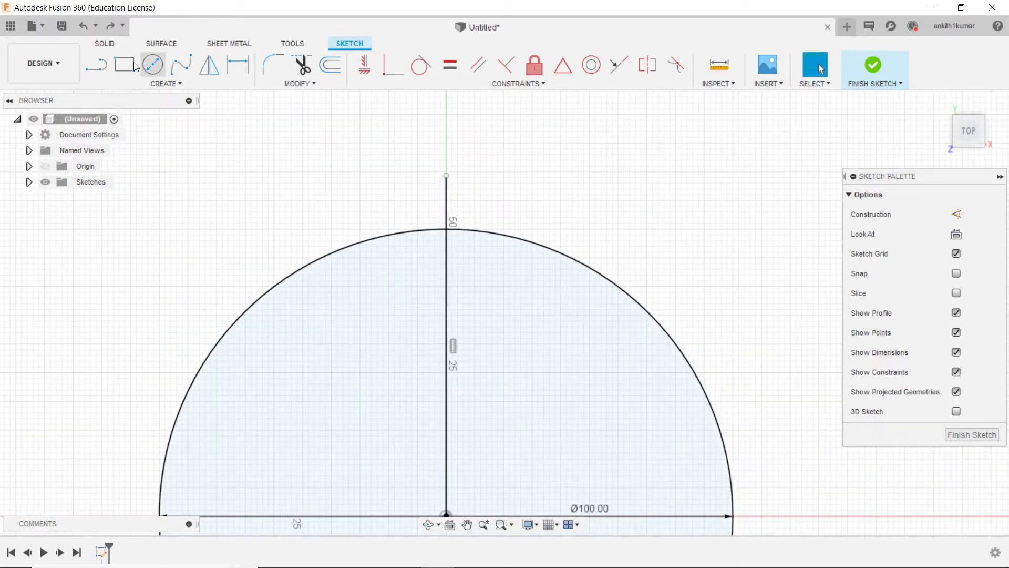
Draw a 12 mm line at 80° starting on the circle's top edge.
{"action": "left_click", "coordinate": [104, 70]}
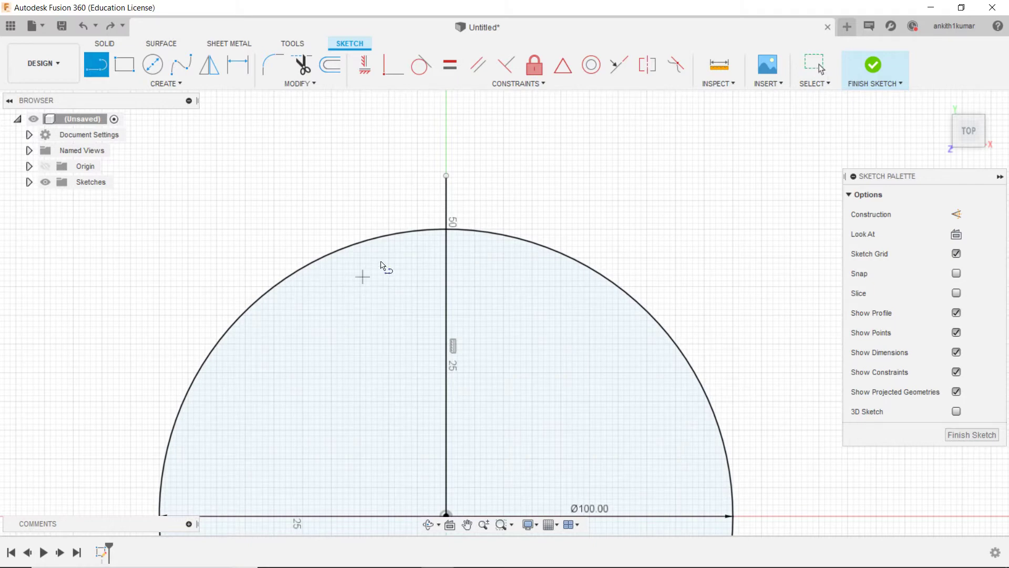
{"action": "left_click", "coordinate": [413, 231]}
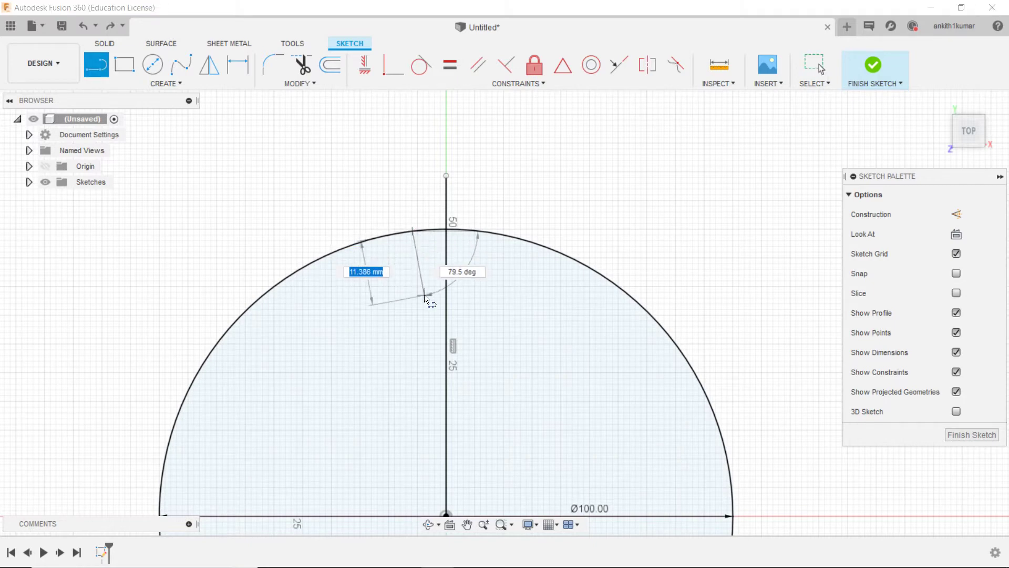
{"action": "type", "text": "12"}
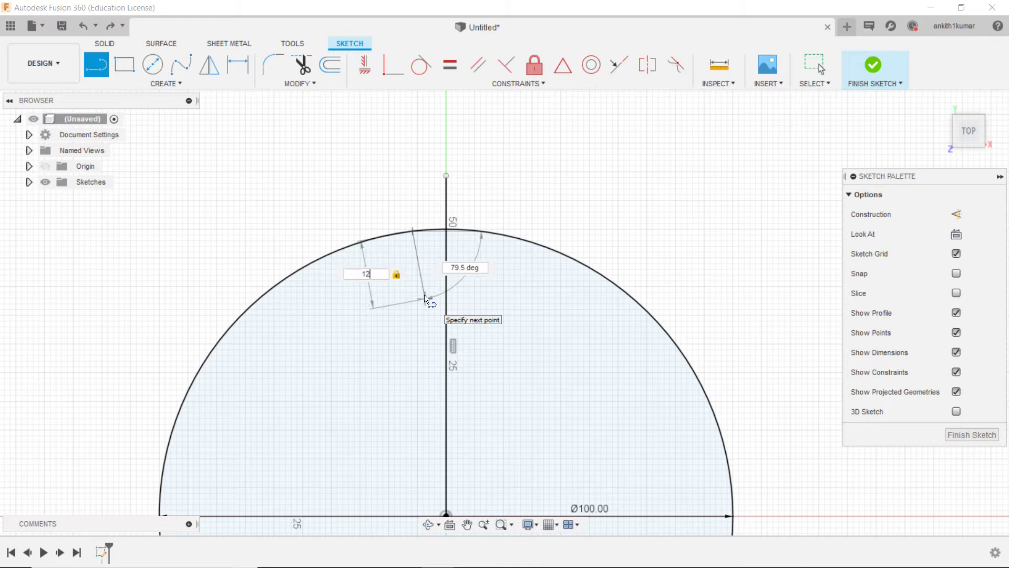
{"action": "key", "text": "Tab"}
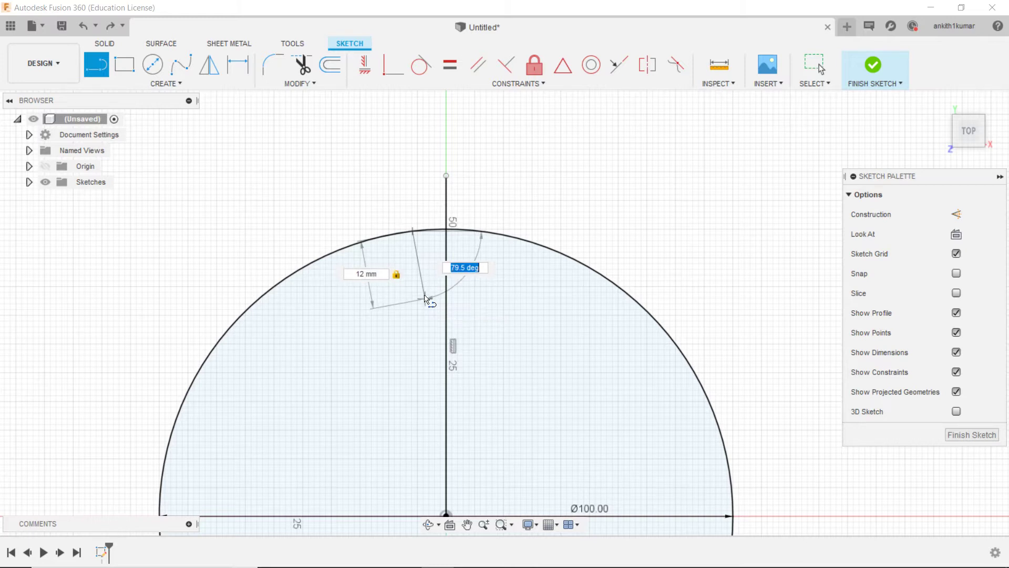
{"action": "type", "text": "8"}
{"action": "key", "text": "Return"}
{"action": "key", "text": "Escape"}
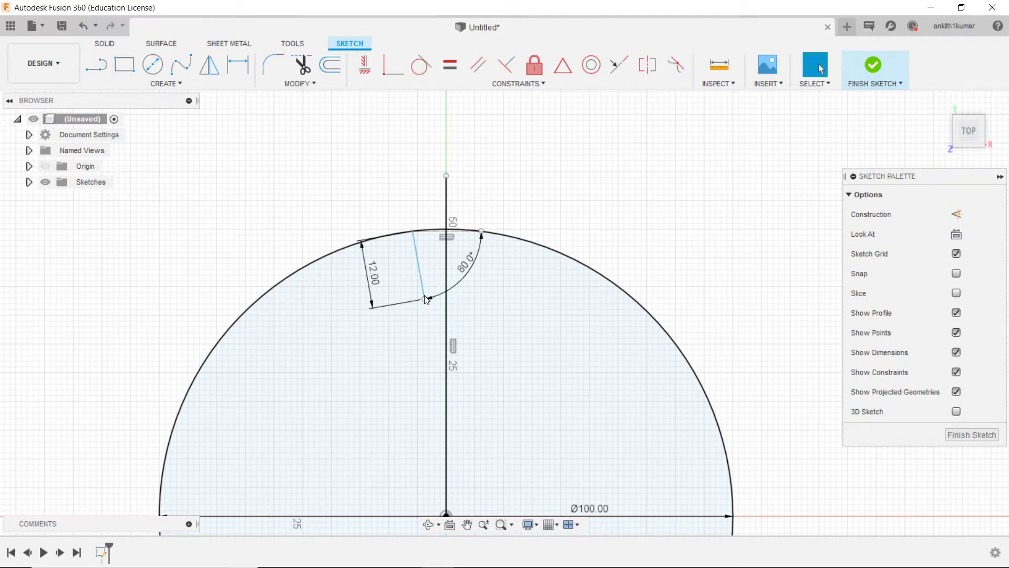
{"action": "scroll", "coordinate": [426, 299], "scroll_direction": "down", "scroll_amount": 1}
{"action": "left_click", "coordinate": [209, 66]}
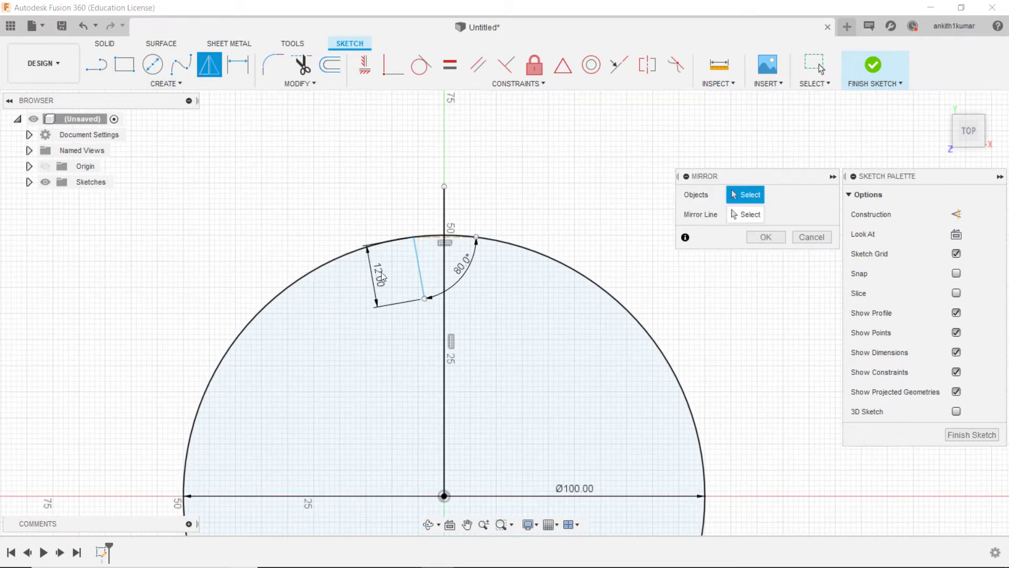
Mirror the 12 mm slanted line across the vertical line.
{"action": "left_click", "coordinate": [420, 277]}
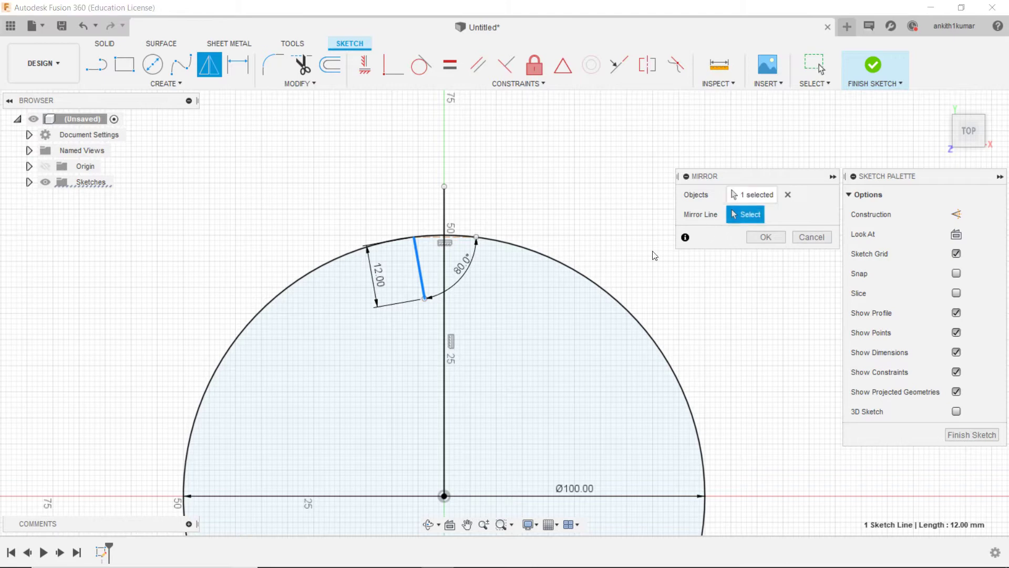
{"action": "left_click", "coordinate": [447, 321]}
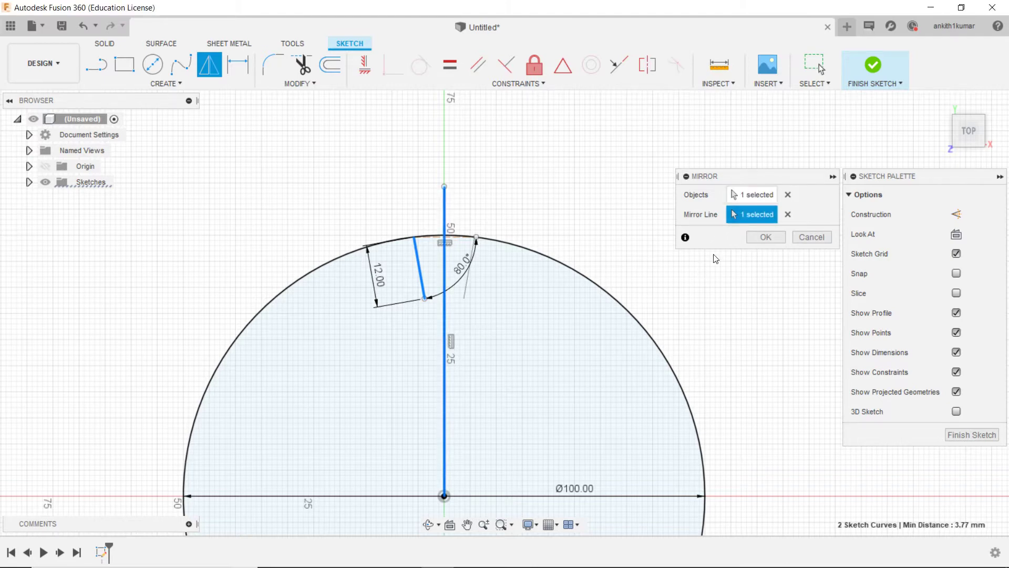
{"action": "left_click", "coordinate": [766, 237]}
{"action": "scroll", "coordinate": [416, 197], "scroll_direction": "up", "scroll_amount": 2}
Join the lower ends of the two slanted lines with a short line.
{"action": "key", "text": "l"}
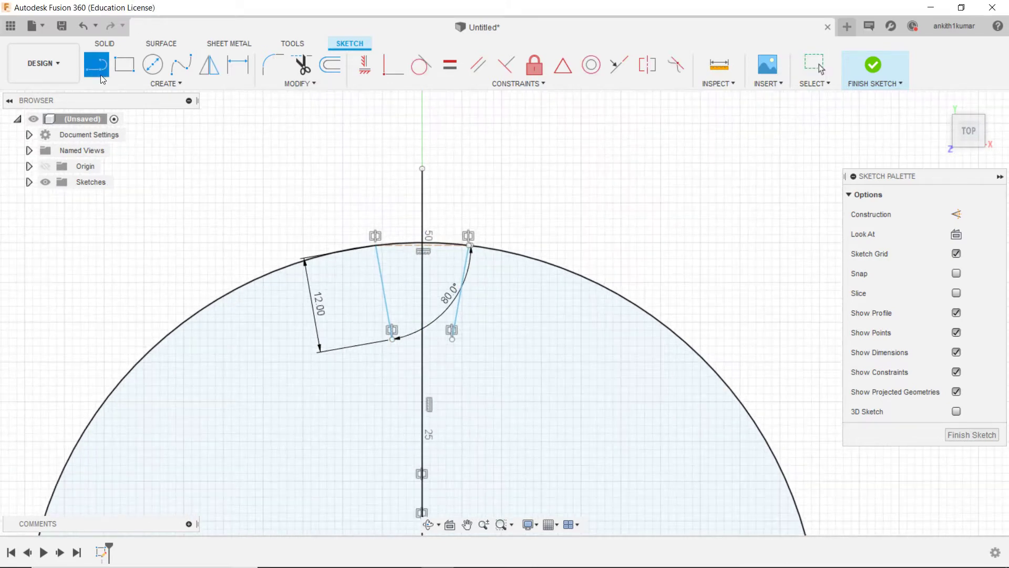
{"action": "left_click", "coordinate": [398, 339]}
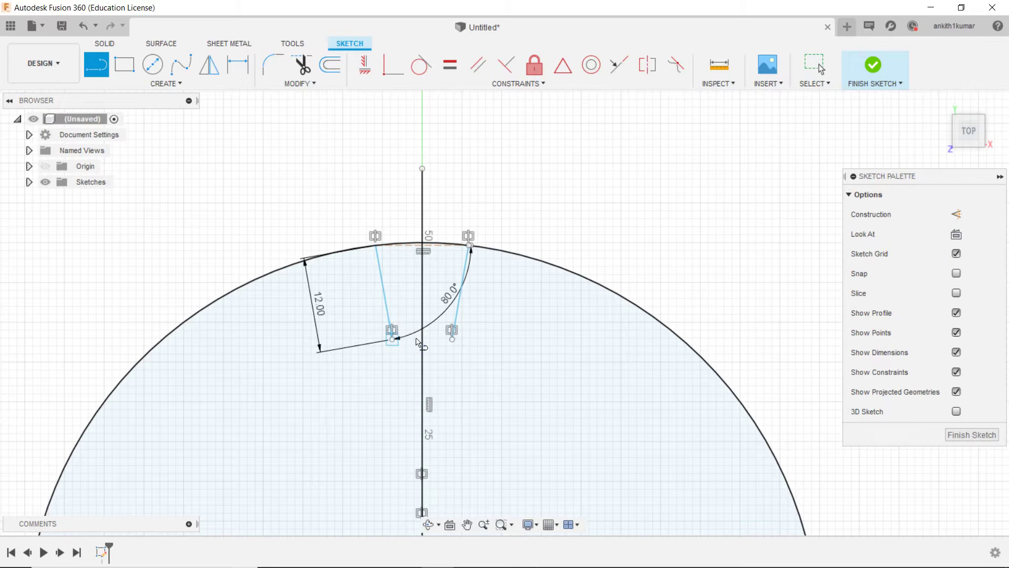
{"action": "left_click", "coordinate": [452, 339]}
{"action": "scroll", "coordinate": [453, 339], "scroll_direction": "down", "scroll_amount": 2}
{"action": "scroll", "coordinate": [597, 277], "scroll_direction": "down", "scroll_amount": 2}
{"action": "scroll", "coordinate": [604, 226], "scroll_direction": "up", "scroll_amount": 1}
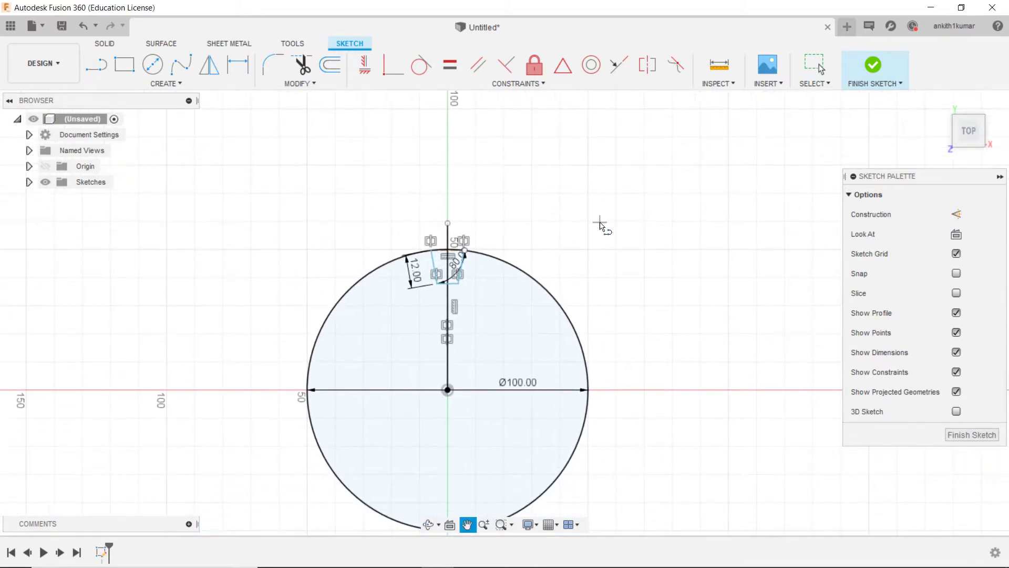
{"action": "scroll", "coordinate": [600, 224], "scroll_direction": "up", "scroll_amount": 1}
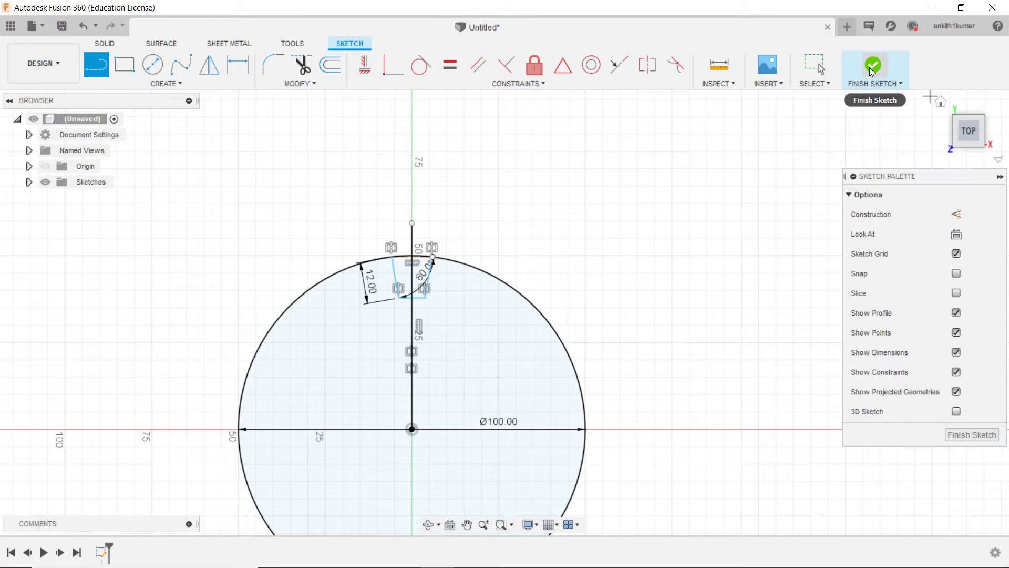
Circularly pattern the three tooth-outline lines 20 times about the origin.
{"action": "left_click", "coordinate": [204, 83]}
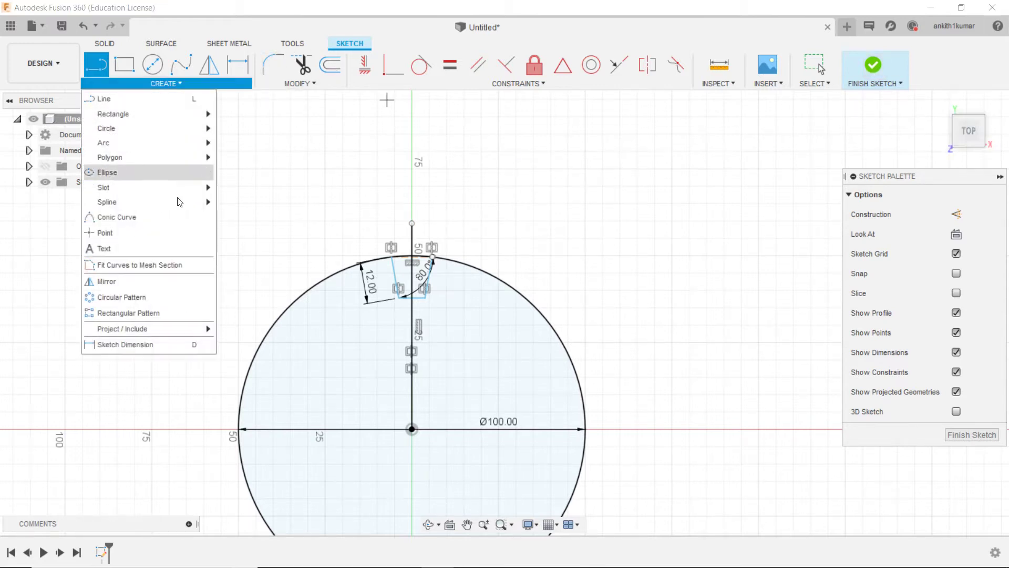
{"action": "left_click", "coordinate": [145, 302]}
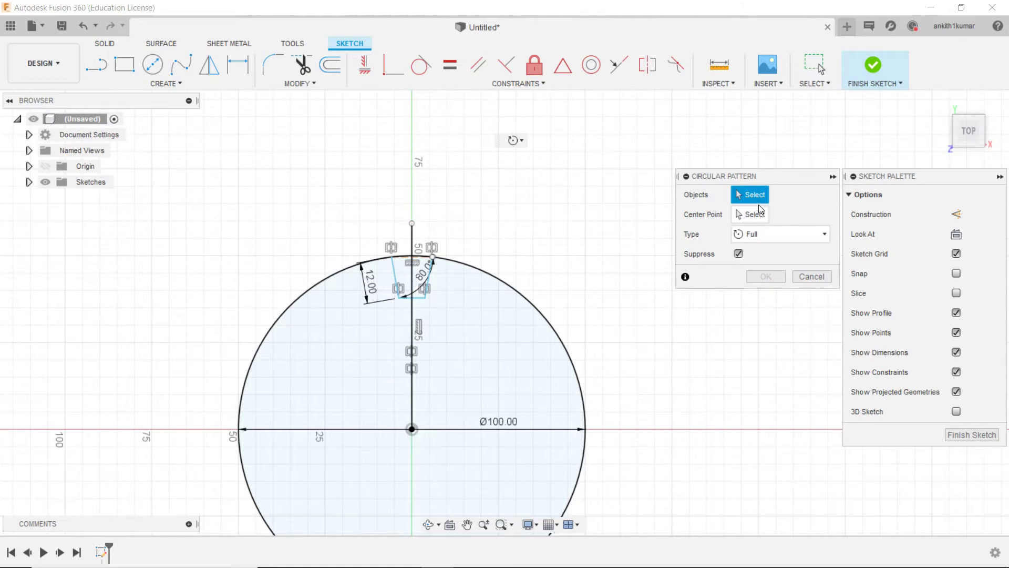
{"action": "left_click", "coordinate": [426, 282]}
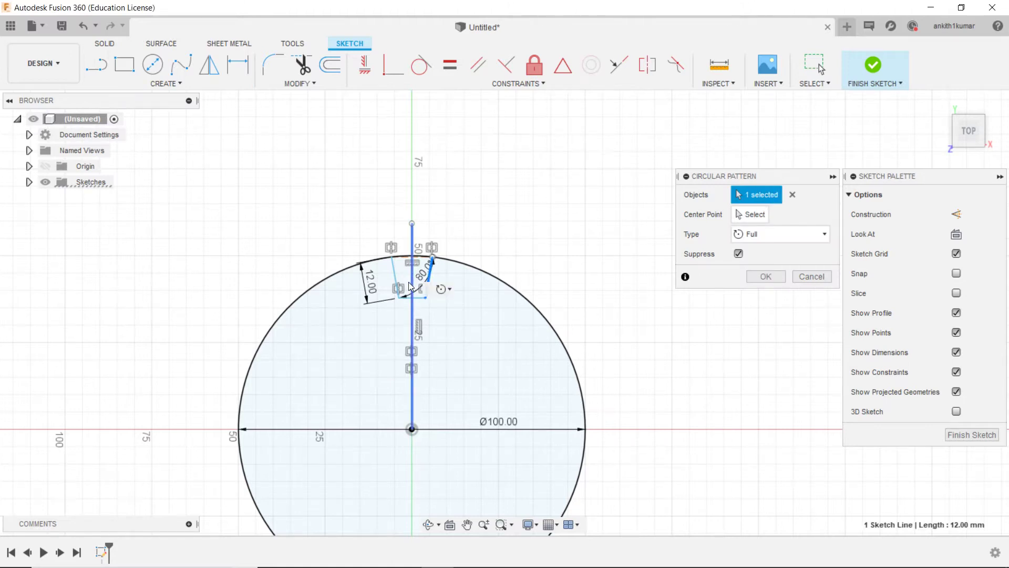
{"action": "left_click", "coordinate": [414, 298]}
{"action": "left_click", "coordinate": [424, 294]}
{"action": "left_click", "coordinate": [751, 214]}
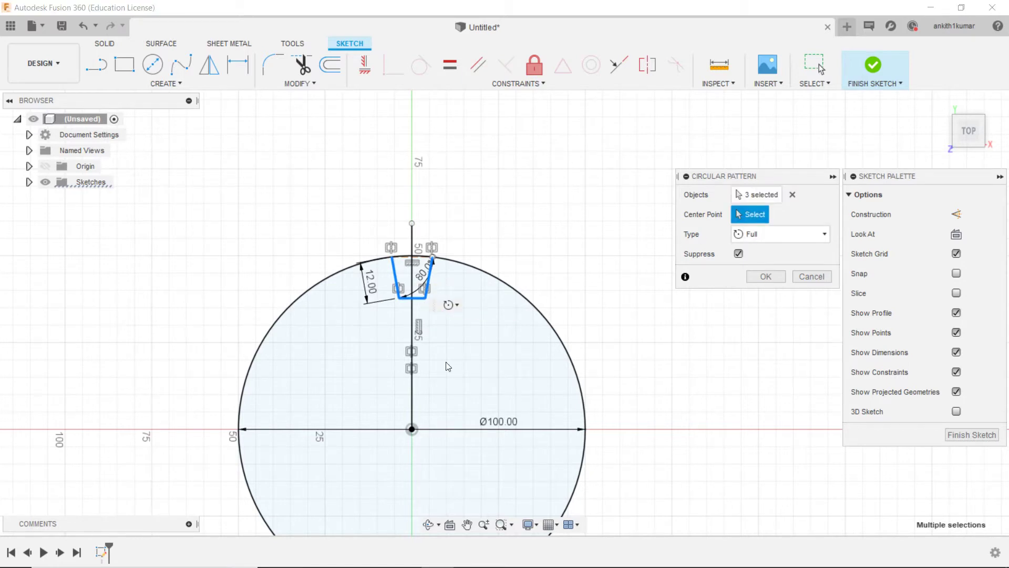
{"action": "left_click", "coordinate": [410, 428]}
{"action": "scroll", "coordinate": [789, 260], "scroll_direction": "down", "scroll_amount": 1}
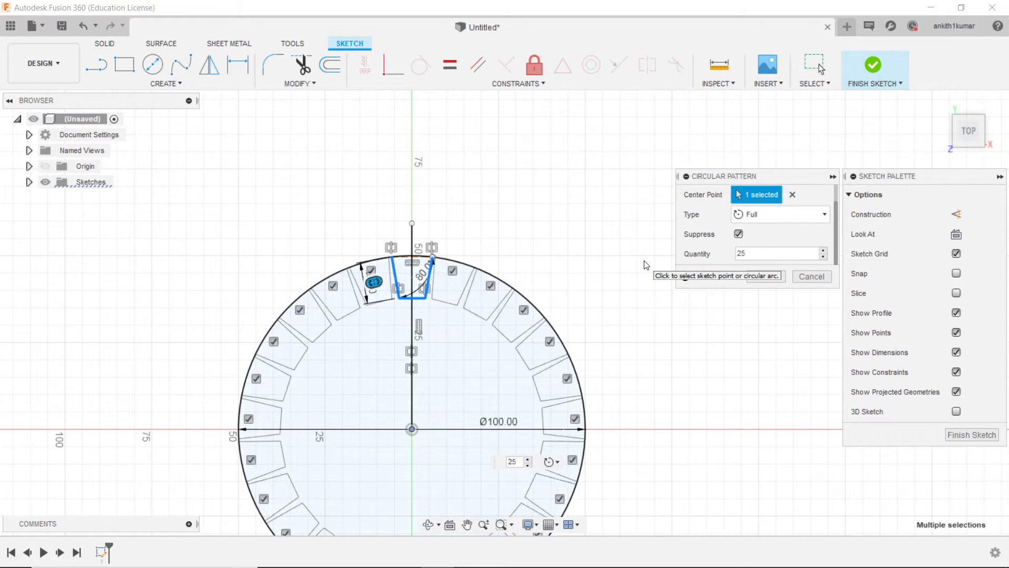
{"action": "key", "text": "BackSpace"}
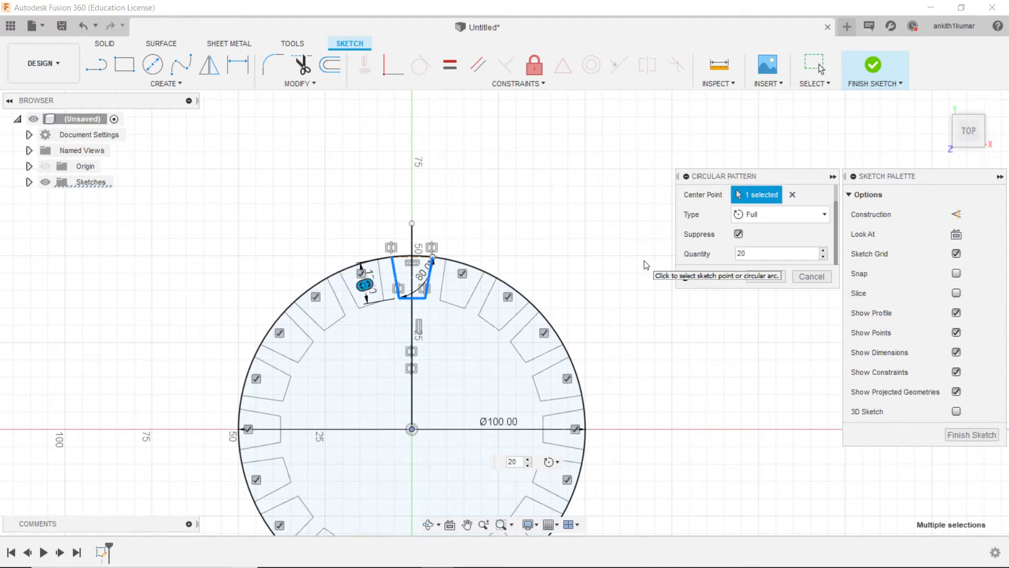
{"action": "key", "text": "Return"}
{"action": "scroll", "coordinate": [646, 264], "scroll_direction": "down", "scroll_amount": 2}
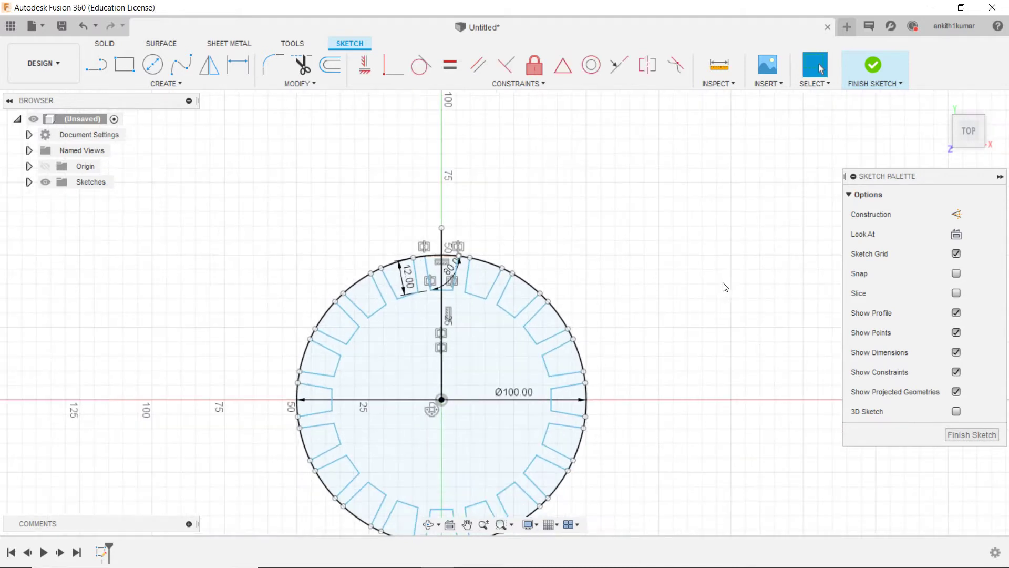
Hide sketch dimensions and constraints, then finish the slotted circle sketch.
{"action": "left_click", "coordinate": [955, 353]}
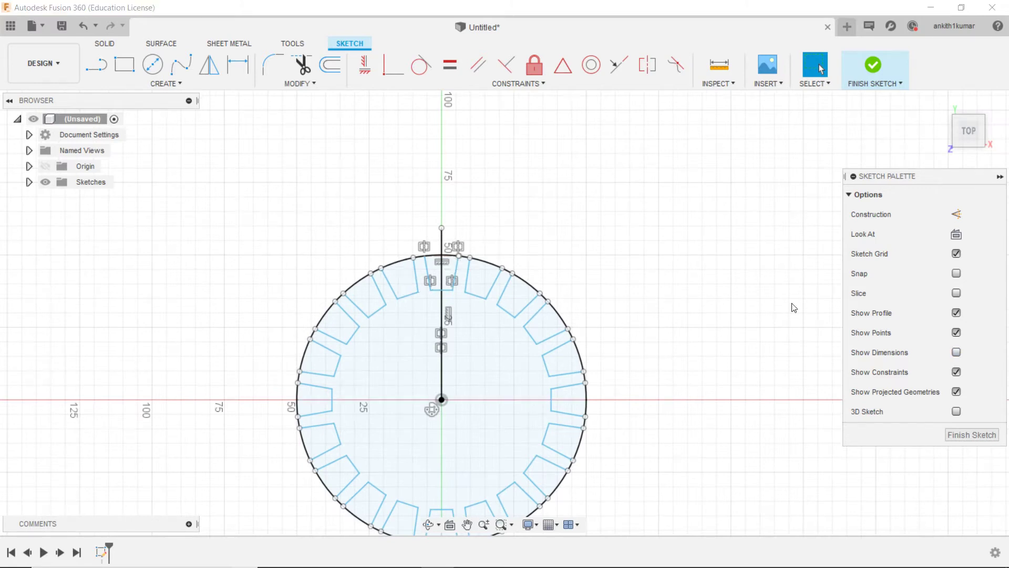
{"action": "left_click", "coordinate": [956, 372]}
{"action": "scroll", "coordinate": [455, 338], "scroll_direction": "up", "scroll_amount": 2}
{"action": "scroll", "coordinate": [456, 338], "scroll_direction": "down", "scroll_amount": 3}
{"action": "scroll", "coordinate": [462, 294], "scroll_direction": "up", "scroll_amount": 2}
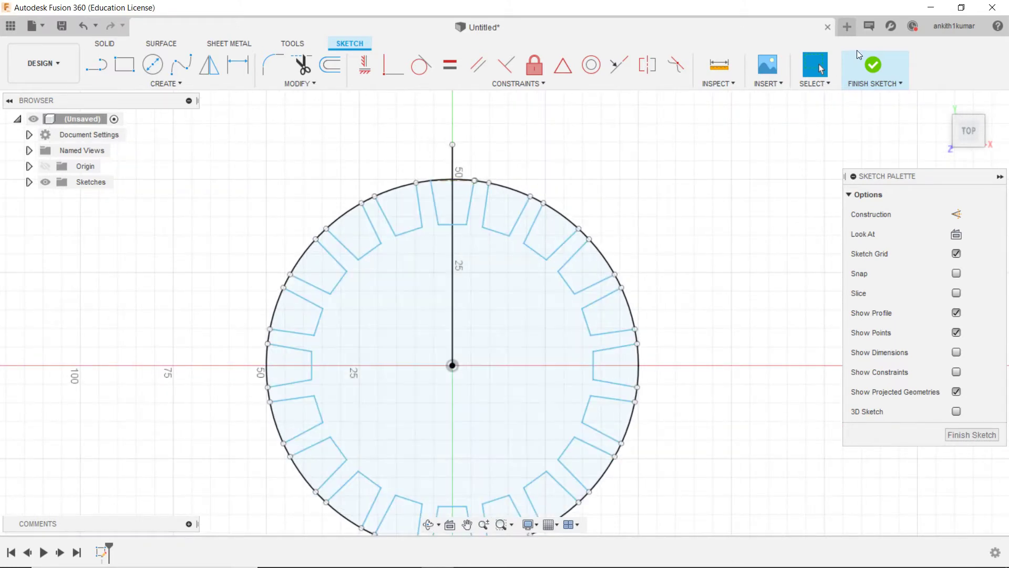
{"action": "left_click", "coordinate": [874, 67]}
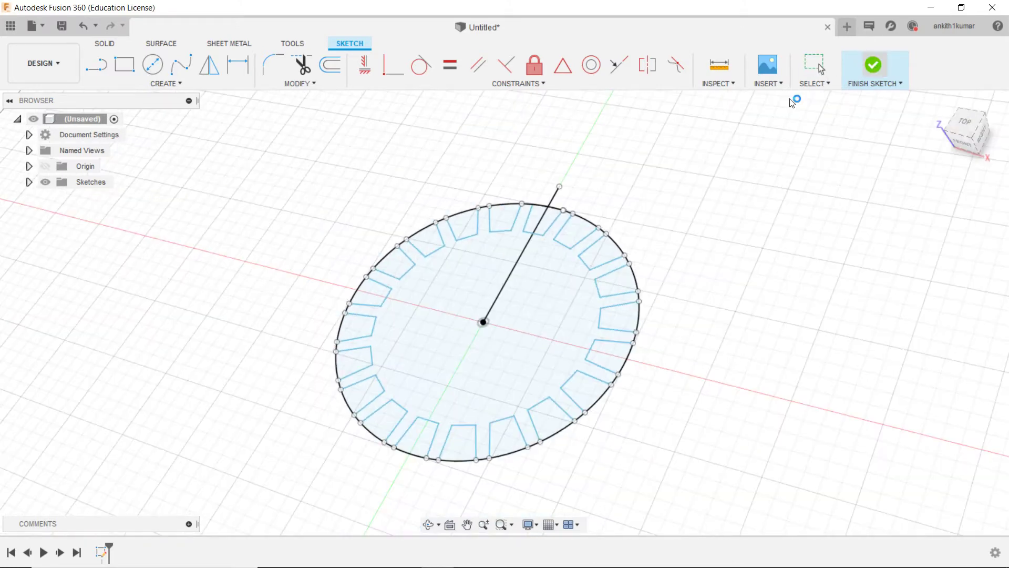
Delete the leftover vertical radial line.
{"action": "left_click", "coordinate": [554, 287]}
{"action": "right_click", "coordinate": [554, 290]}
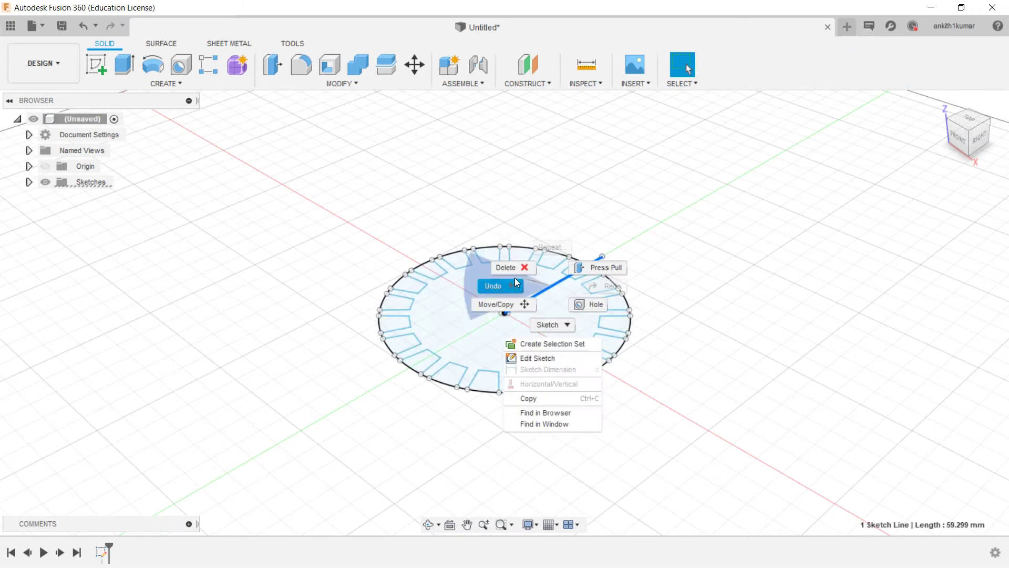
{"action": "left_click", "coordinate": [515, 277]}
{"action": "scroll", "coordinate": [512, 291], "scroll_direction": "up", "scroll_amount": 1}
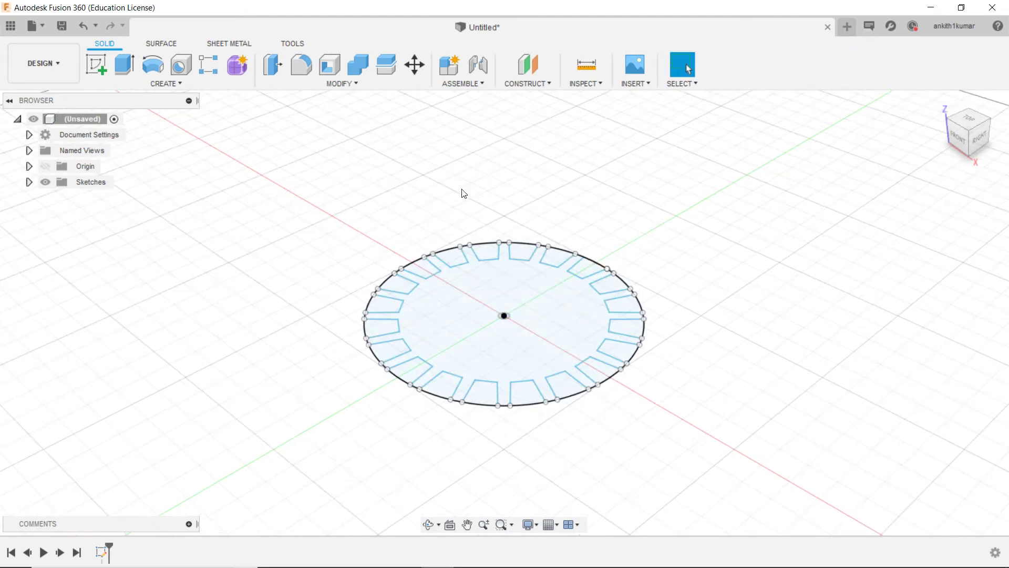
Add an offset construction plane 50 mm from the XY plane.
{"action": "left_click", "coordinate": [519, 80]}
{"action": "left_click", "coordinate": [524, 100]}
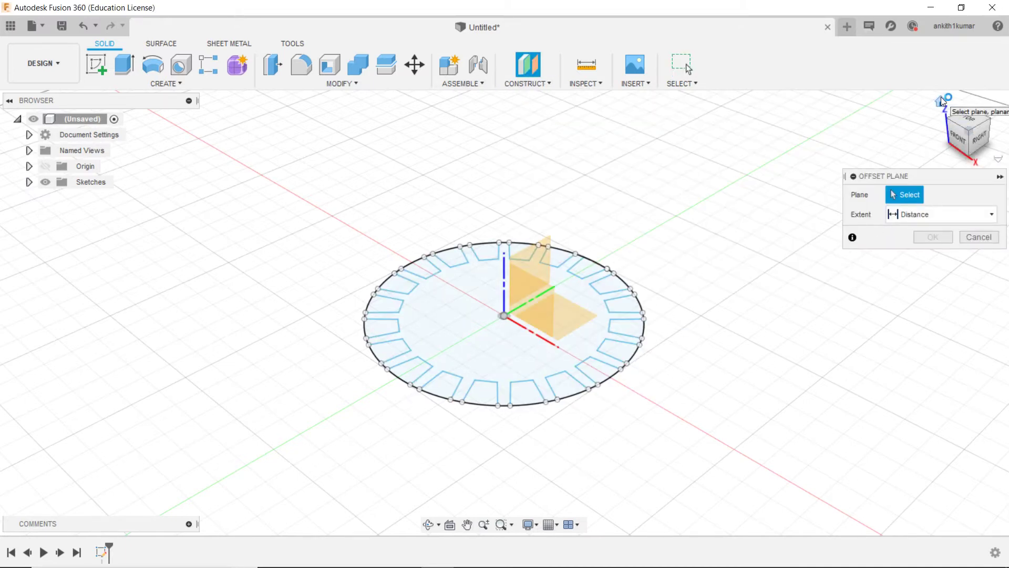
{"action": "left_click", "coordinate": [948, 110]}
{"action": "left_click", "coordinate": [570, 321]}
{"action": "left_click_drag", "start_coordinate": [567, 277], "coordinate": [565, 209]}
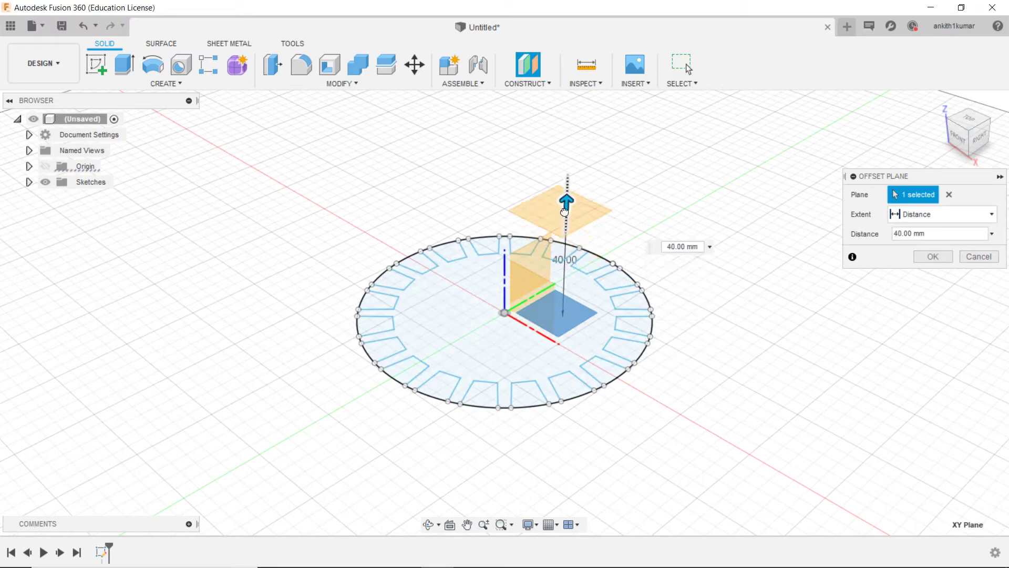
{"action": "type", "text": "50"}
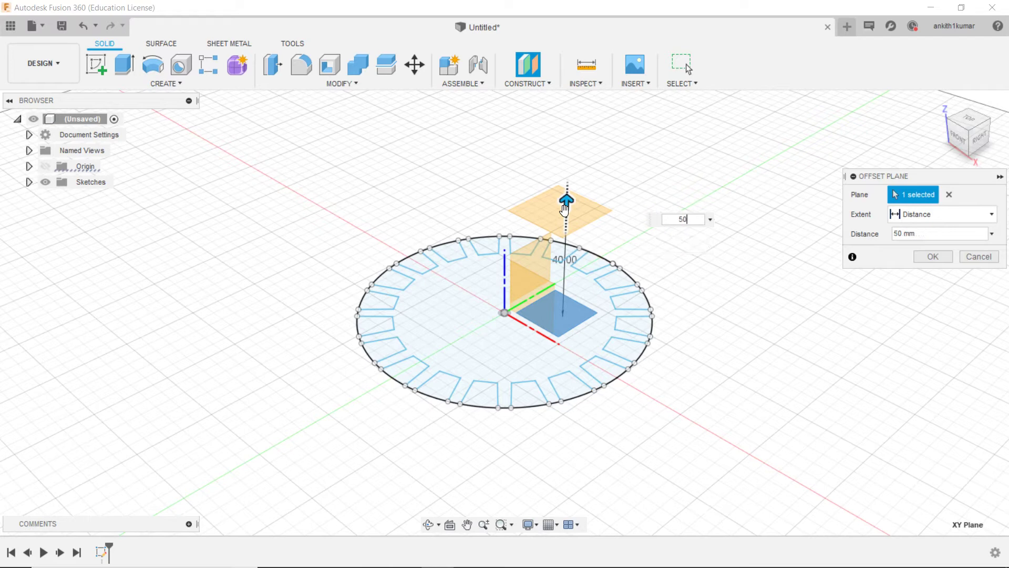
{"action": "key", "text": "Return"}
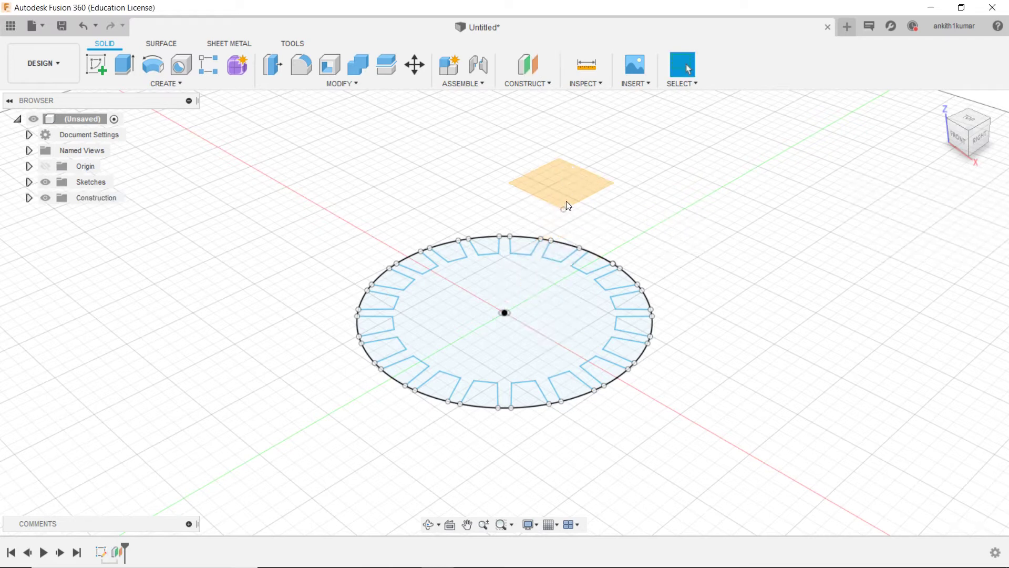
Start a new sketch on the 50 mm offset plane.
{"action": "right_click", "coordinate": [574, 175]}
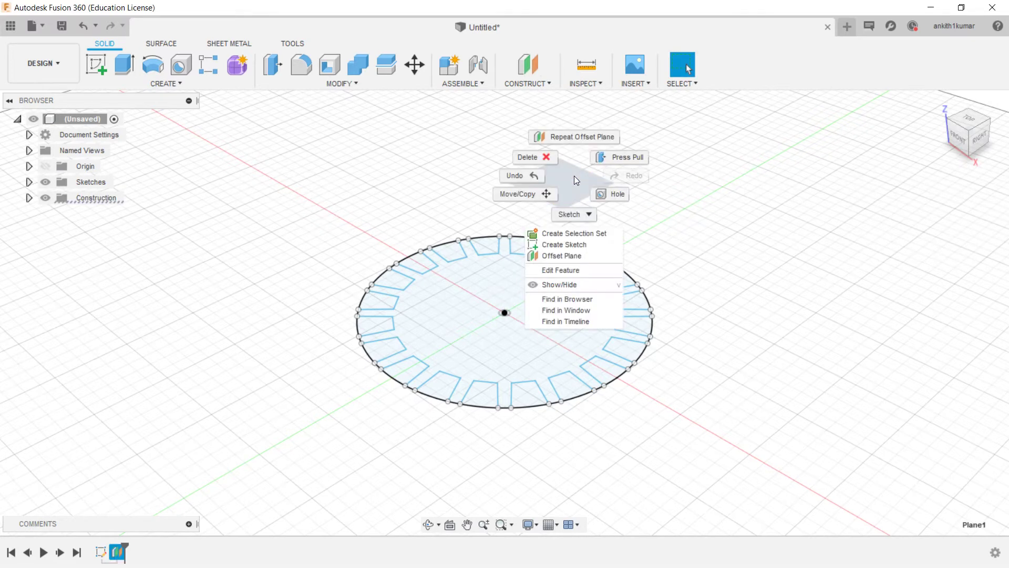
{"action": "left_click", "coordinate": [560, 245]}
{"action": "left_click", "coordinate": [174, 83]}
{"action": "mouse_move", "coordinate": [122, 329]}
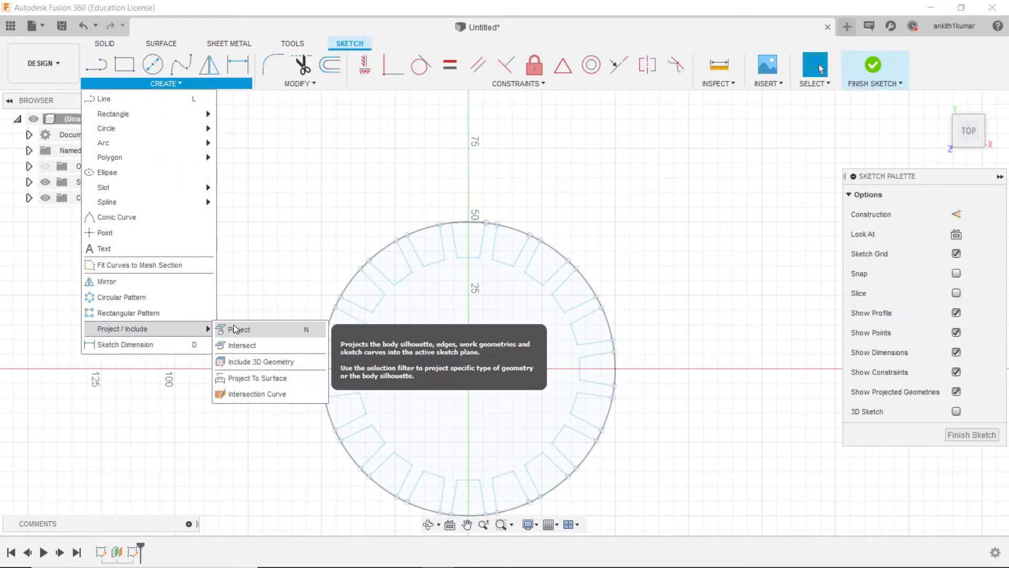
{"action": "left_click", "coordinate": [234, 329]}
{"action": "scroll", "coordinate": [473, 270], "scroll_direction": "up", "scroll_amount": 1}
{"action": "scroll", "coordinate": [473, 268], "scroll_direction": "up", "scroll_amount": 2}
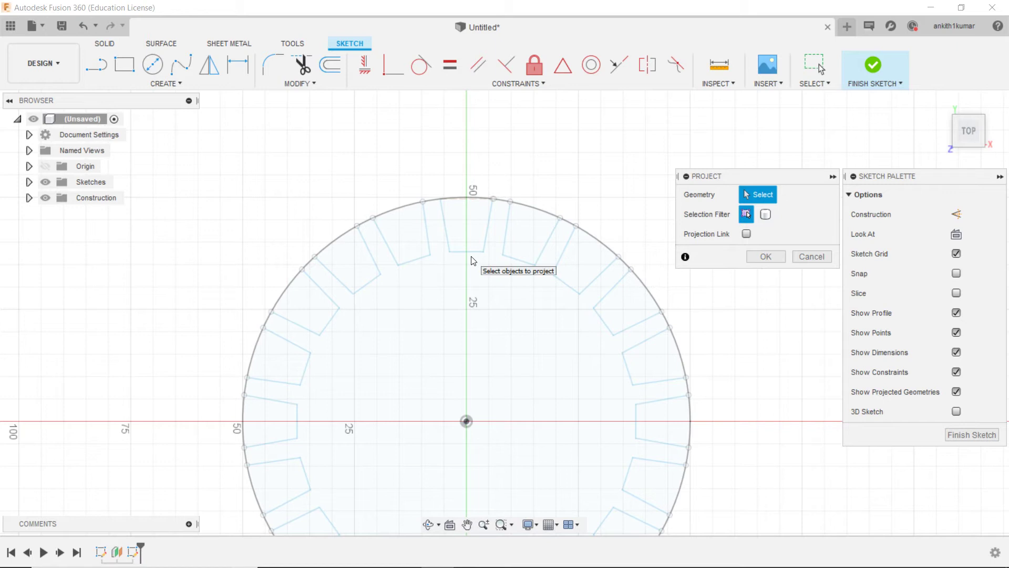
Project the top slot's edges and the outer circle into the new sketch.
{"action": "left_click", "coordinate": [484, 245]}
{"action": "left_click", "coordinate": [449, 242]}
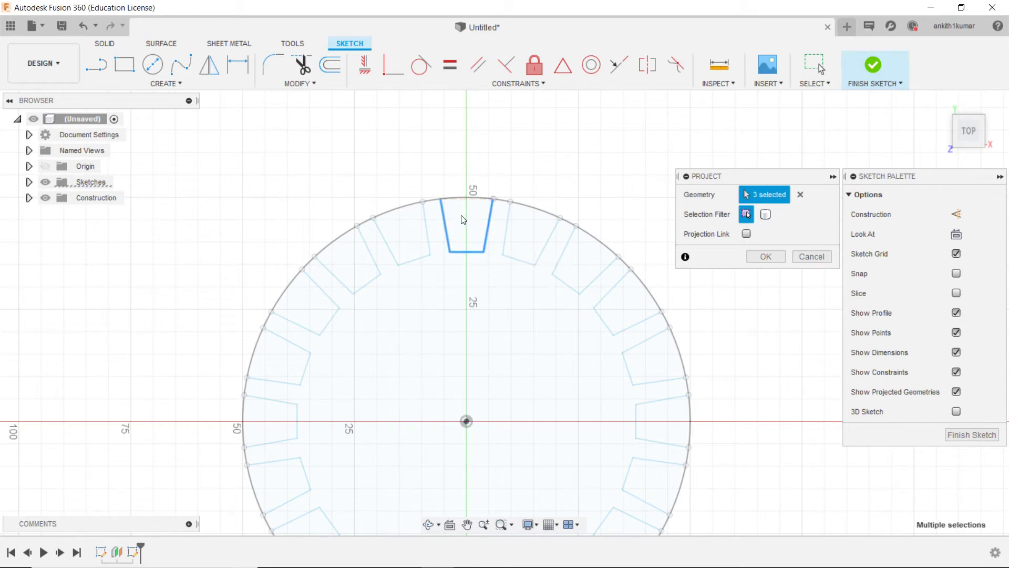
{"action": "left_click", "coordinate": [467, 198]}
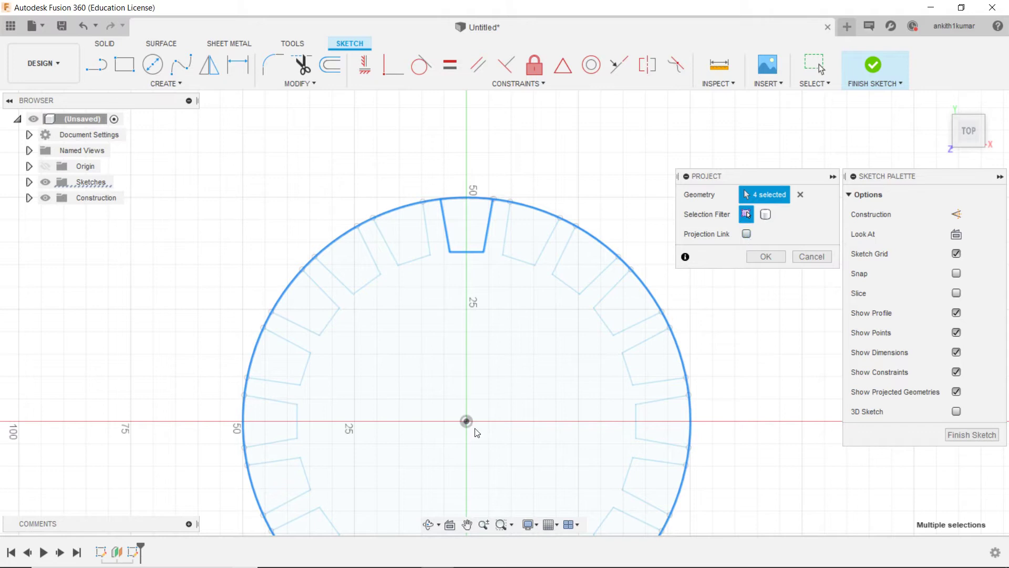
{"action": "left_click", "coordinate": [776, 257]}
{"action": "scroll", "coordinate": [778, 262], "scroll_direction": "down", "scroll_amount": 2}
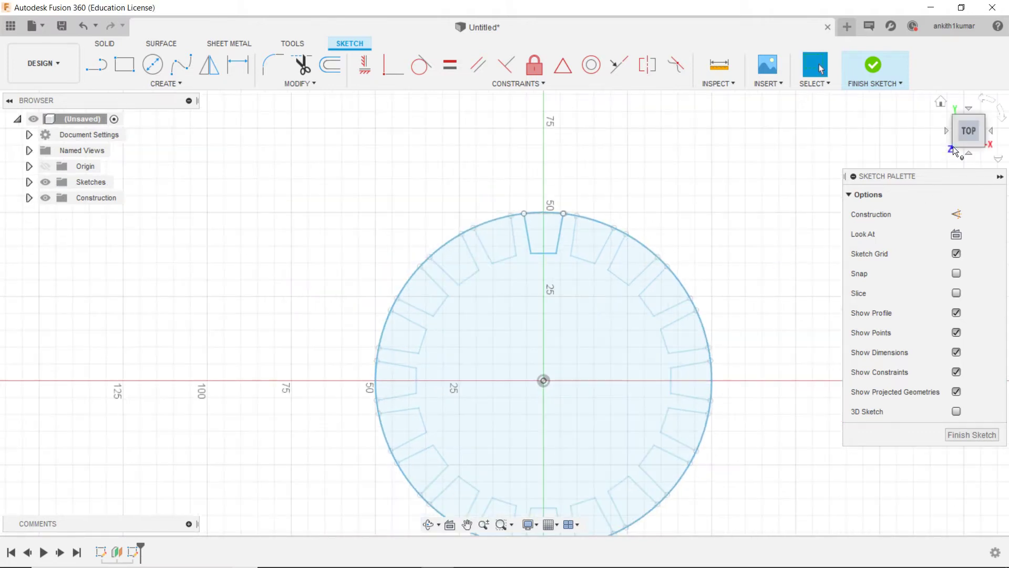
{"action": "left_click_drag", "start_coordinate": [941, 154], "coordinate": [968, 141]}
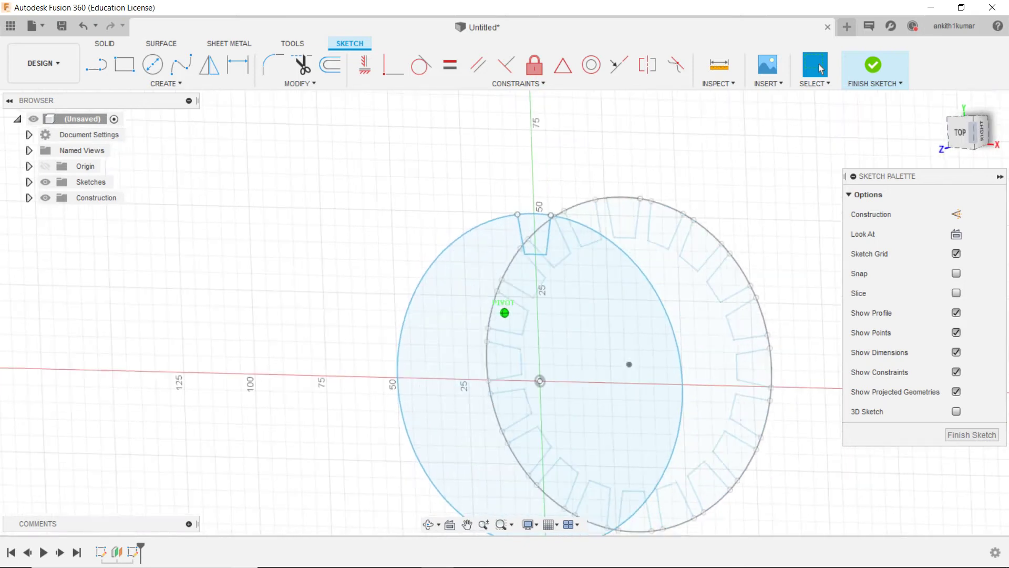
{"action": "left_click", "coordinate": [967, 140]}
{"action": "left_click", "coordinate": [300, 83]}
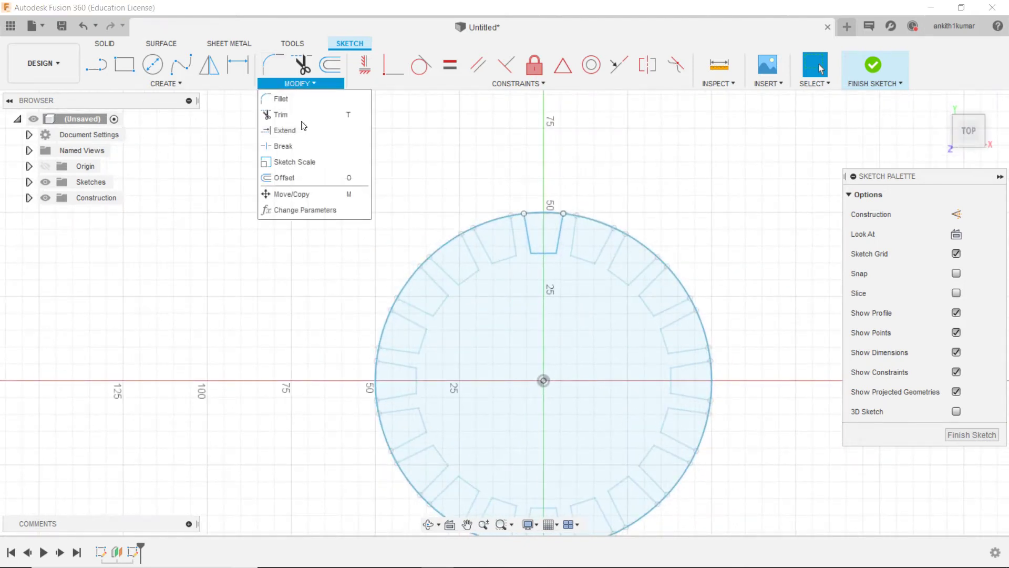
Scale the projected slot edges and outer circle by 0.5 about the sketch origin.
{"action": "left_click", "coordinate": [303, 160]}
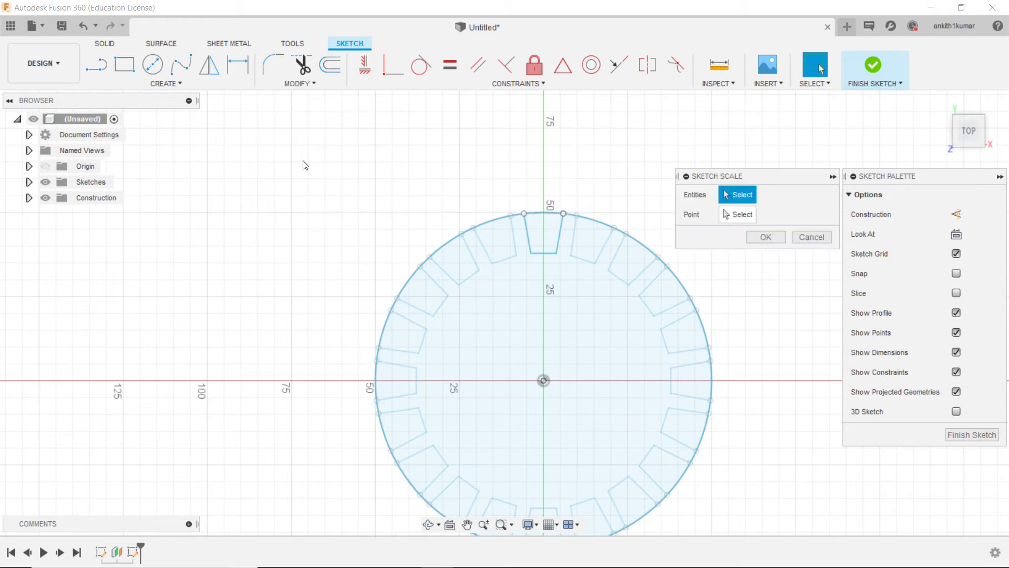
{"action": "left_click", "coordinate": [527, 234]}
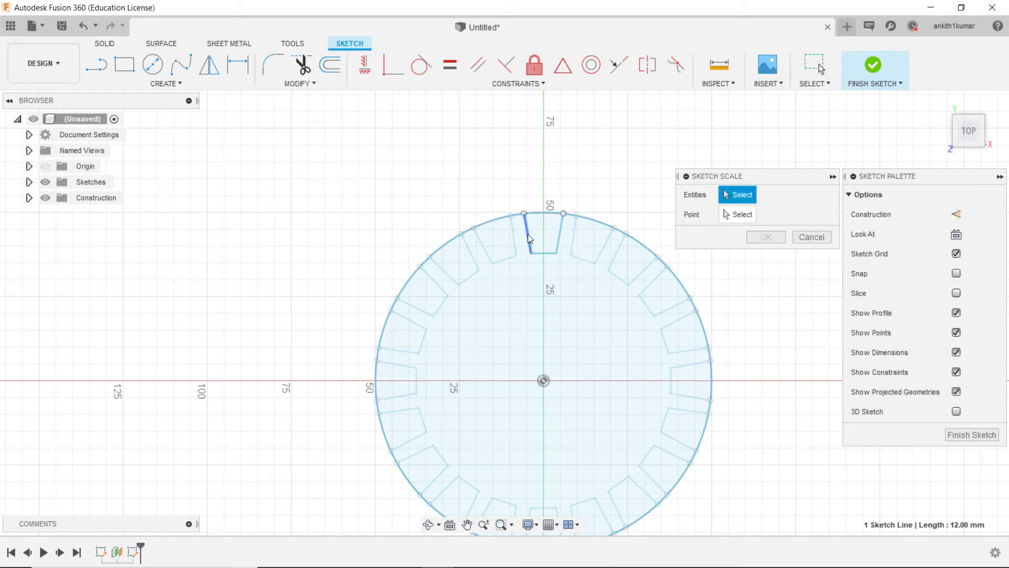
{"action": "left_click", "coordinate": [541, 253]}
{"action": "left_click", "coordinate": [559, 235]}
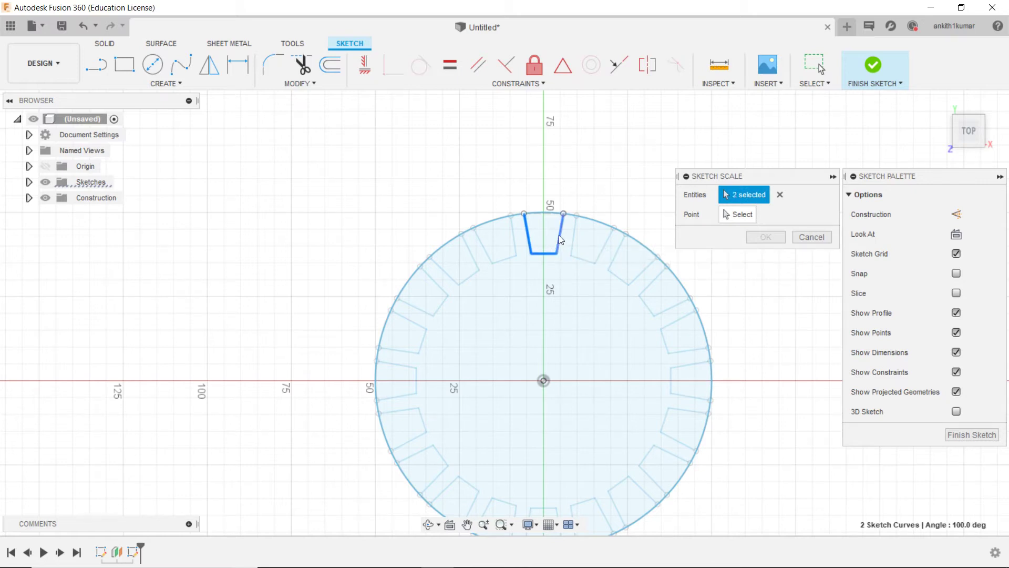
{"action": "left_click", "coordinate": [587, 220]}
{"action": "left_click", "coordinate": [725, 213]}
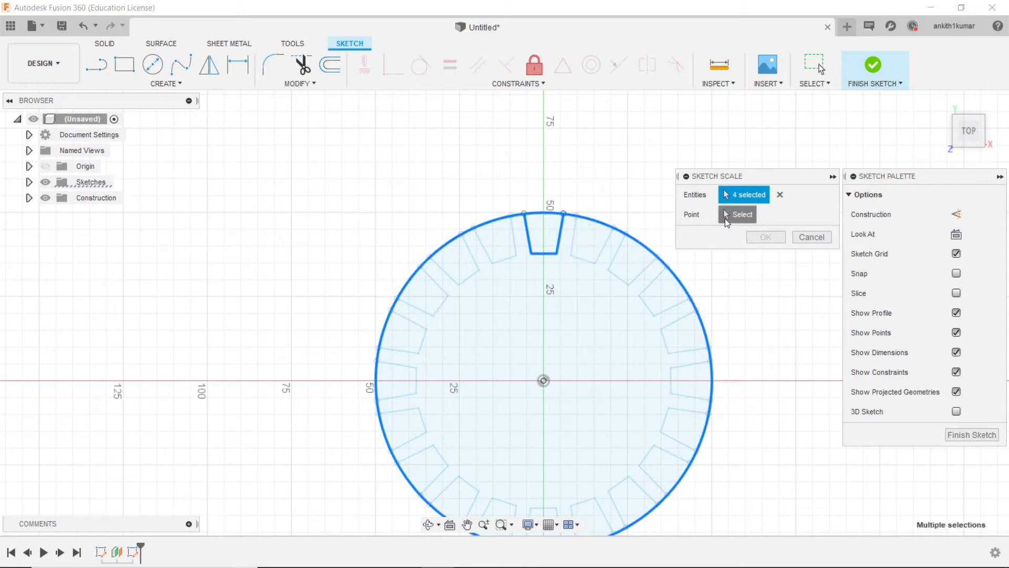
{"action": "left_click", "coordinate": [546, 380]}
{"action": "type", "text": ".5"}
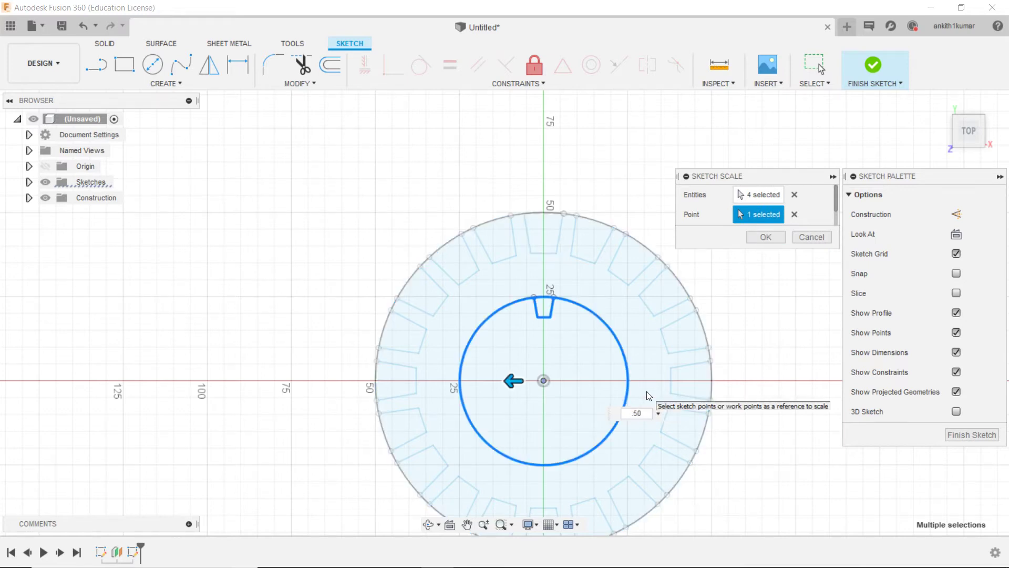
{"action": "key", "text": "Return"}
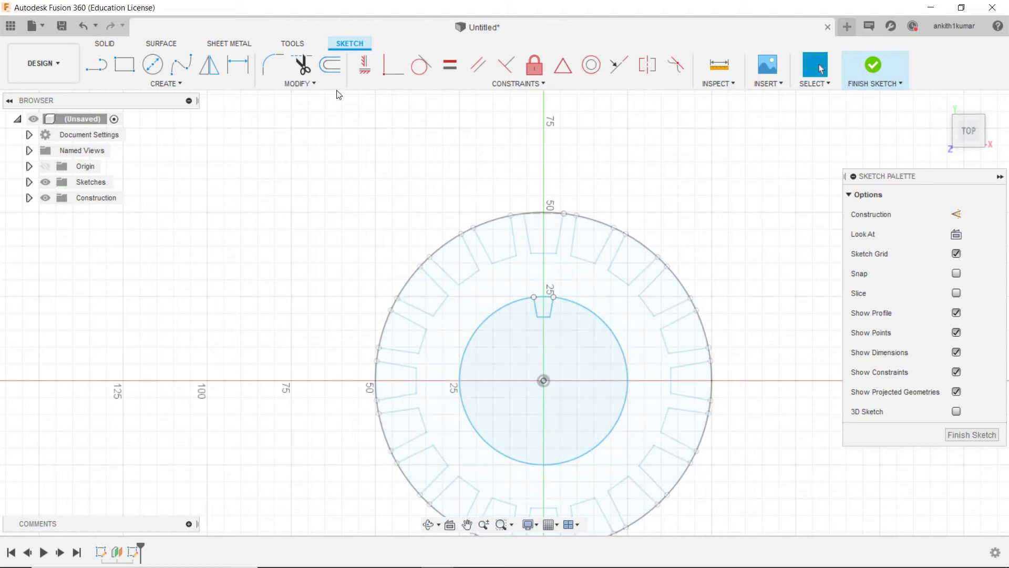
{"action": "left_click", "coordinate": [216, 83]}
Select the small slot's lines for a full-circle circular pattern.
{"action": "left_click", "coordinate": [196, 297]}
{"action": "left_click", "coordinate": [537, 308]}
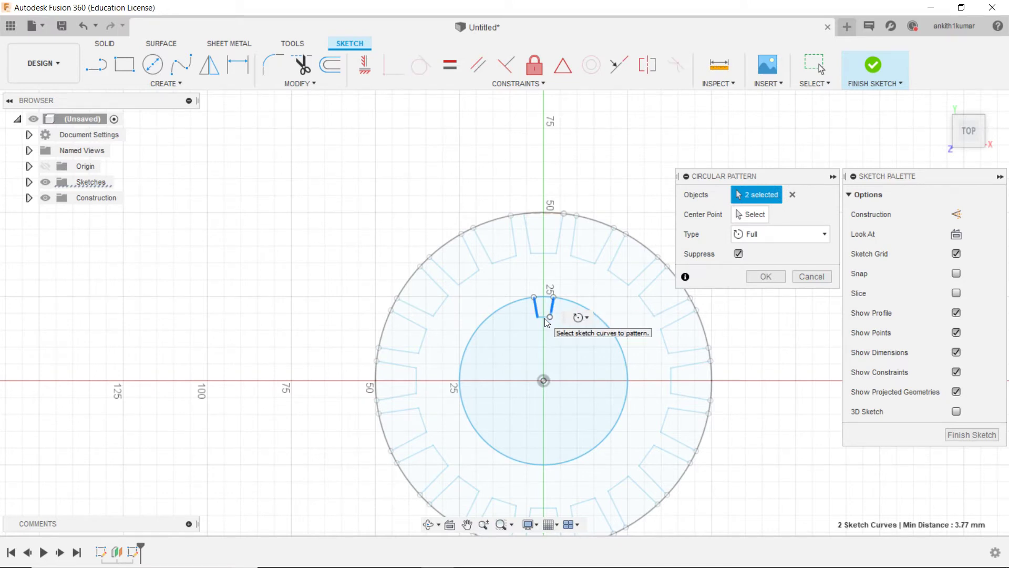
{"action": "scroll", "coordinate": [549, 322], "scroll_direction": "up", "scroll_amount": 3}
{"action": "left_click", "coordinate": [543, 314]}
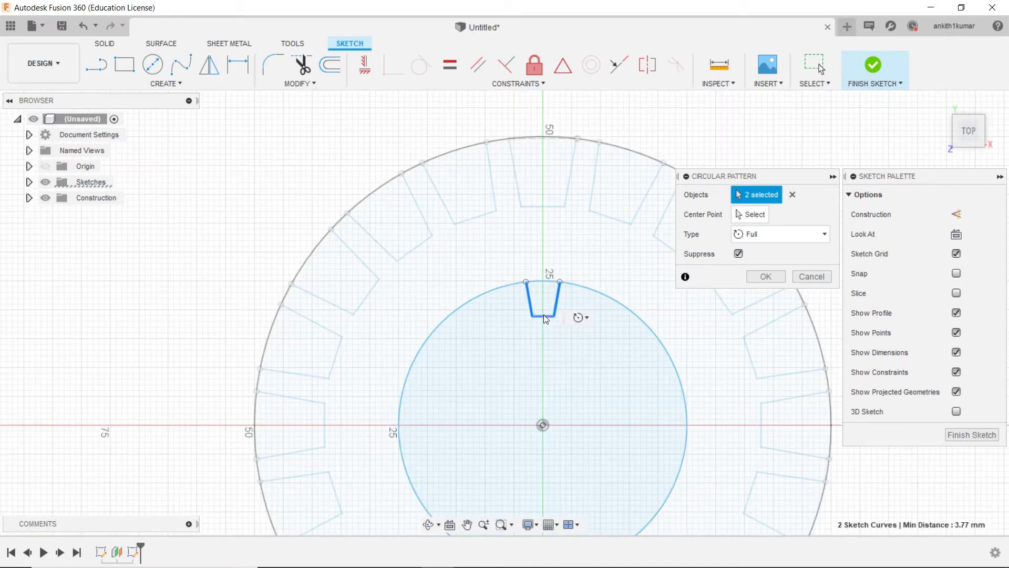
{"action": "left_click", "coordinate": [759, 230]}
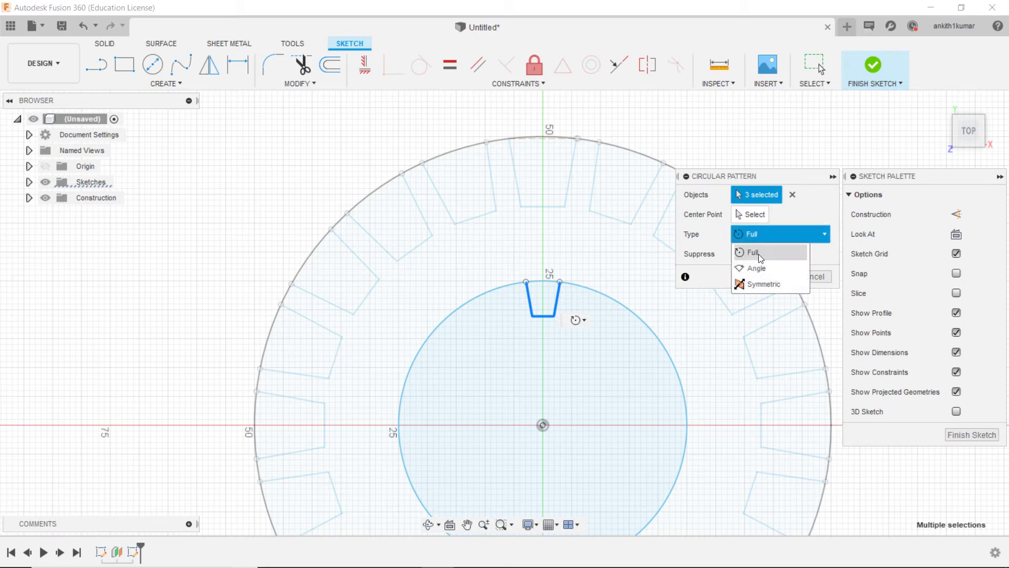
{"action": "left_click", "coordinate": [758, 254]}
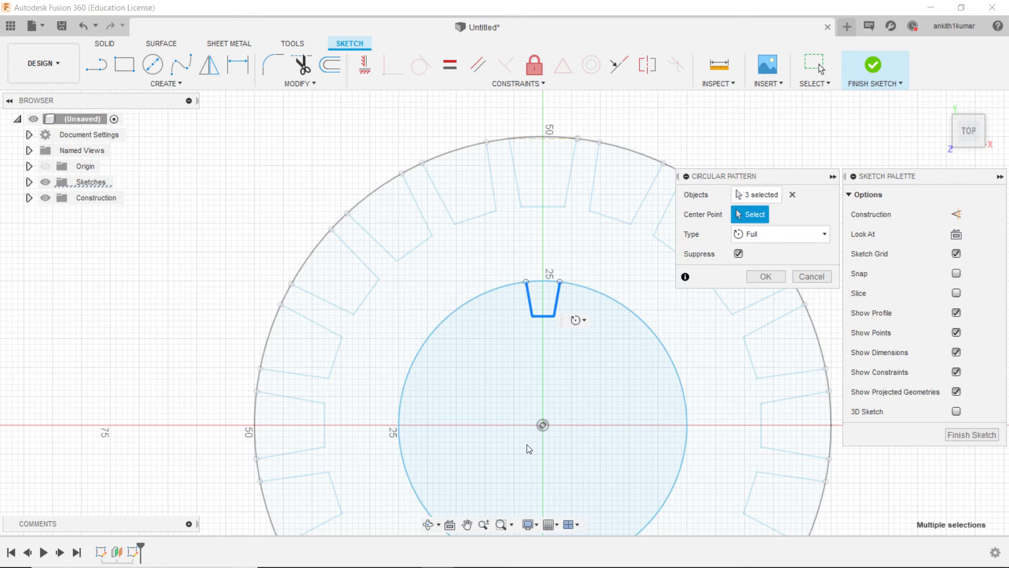
Pattern the small slot 20 times about the origin and finish the sketch.
{"action": "left_click", "coordinate": [541, 428]}
{"action": "scroll", "coordinate": [672, 387], "scroll_direction": "up", "scroll_amount": 1}
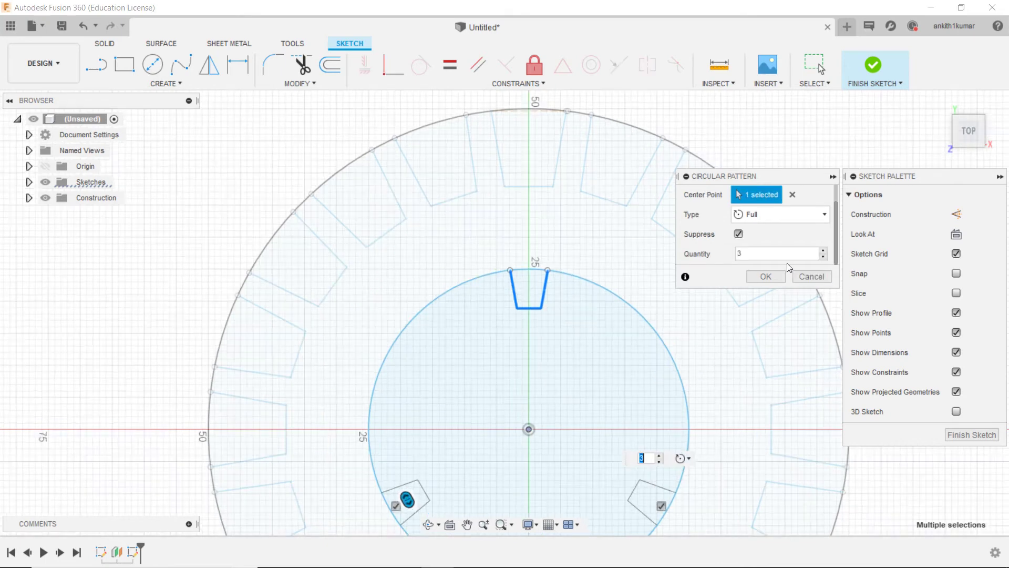
{"action": "left_click", "coordinate": [765, 256]}
{"action": "type", "text": "0"}
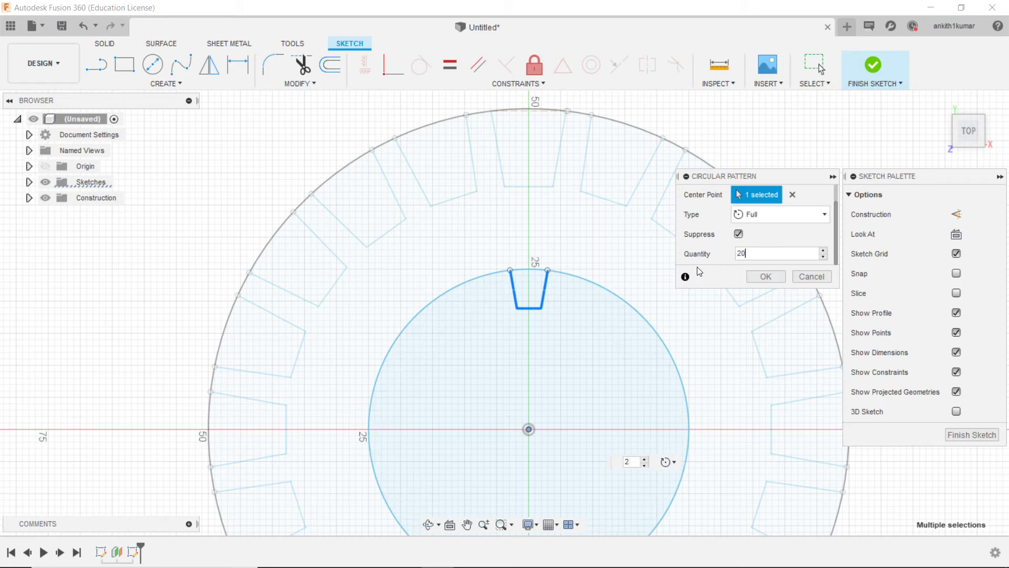
{"action": "key", "text": "Return"}
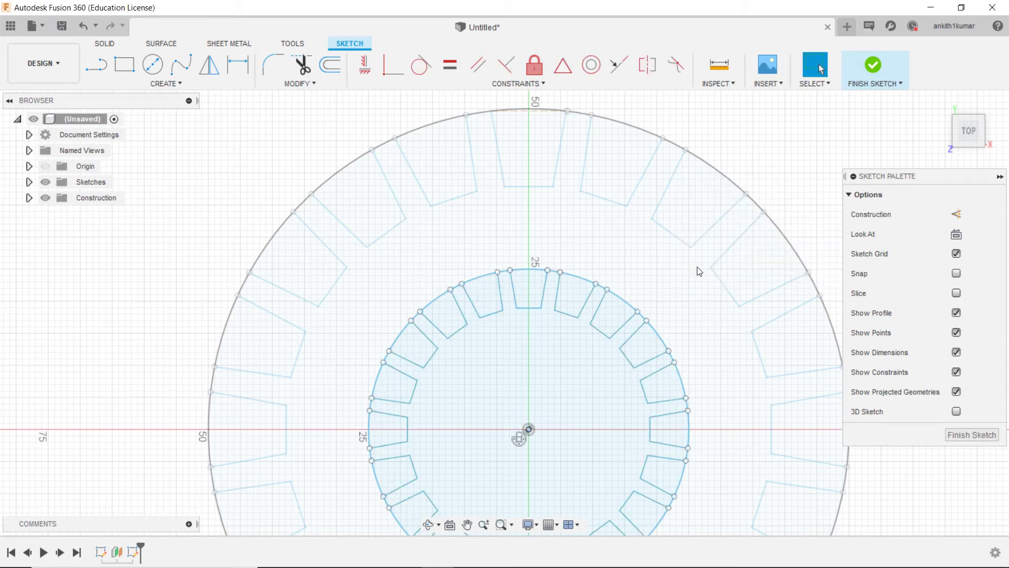
{"action": "scroll", "coordinate": [699, 271], "scroll_direction": "down", "scroll_amount": 3}
{"action": "left_click", "coordinate": [883, 60]}
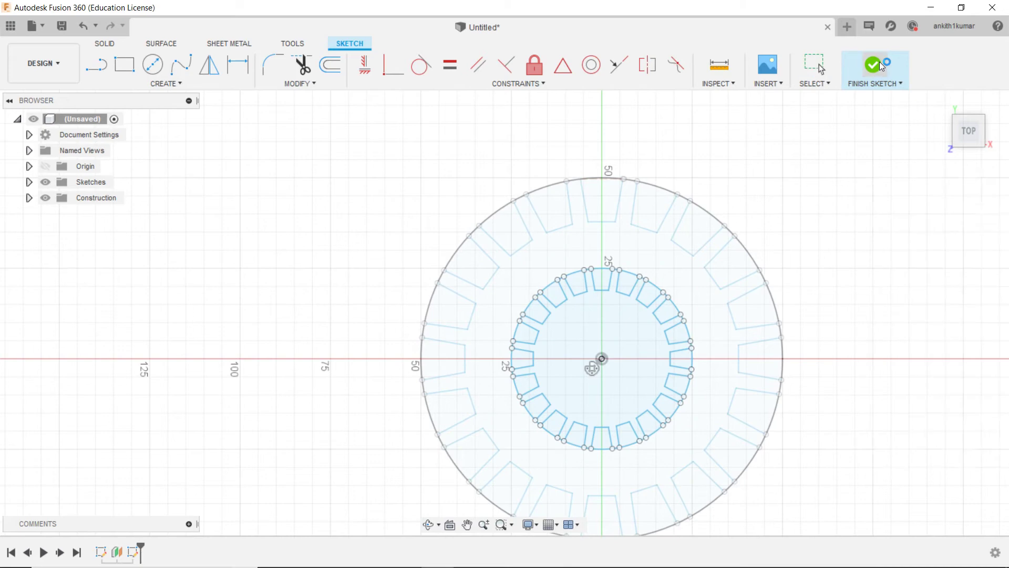
Loft a solid from the large toothed profile to the small one, forming the tapered gear body.
{"action": "left_click", "coordinate": [201, 83]}
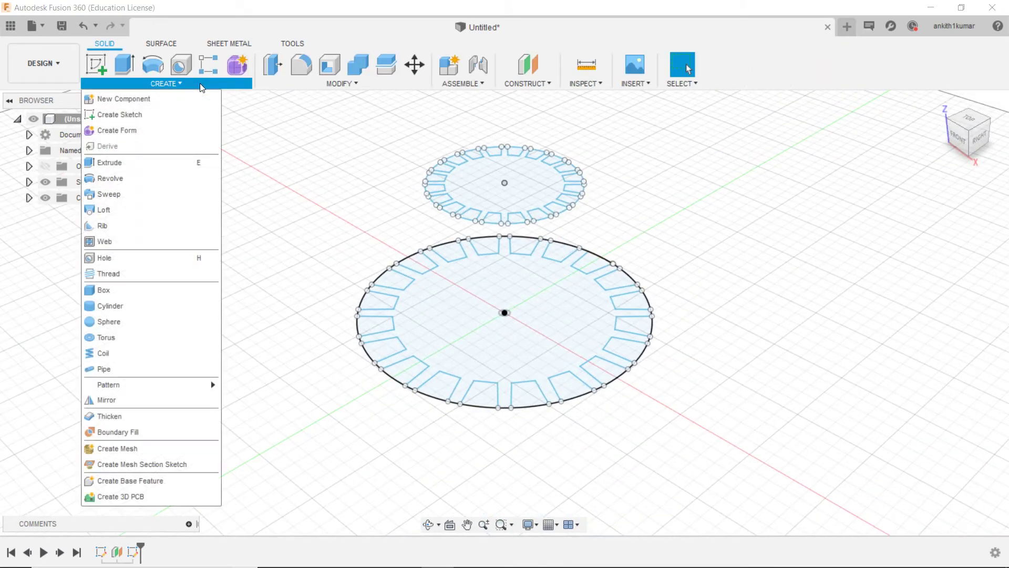
{"action": "left_click", "coordinate": [145, 194]}
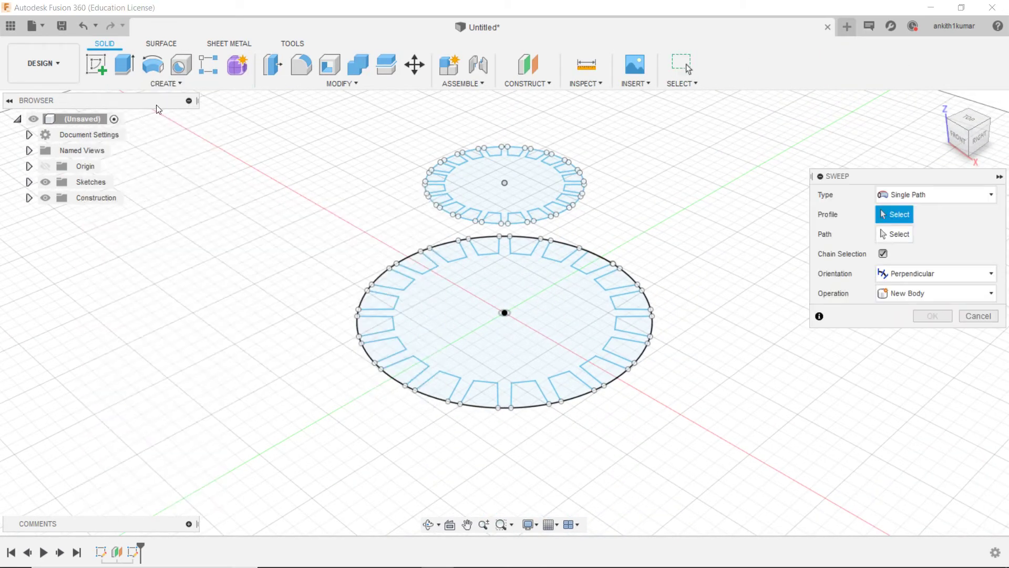
{"action": "left_click", "coordinate": [176, 74]}
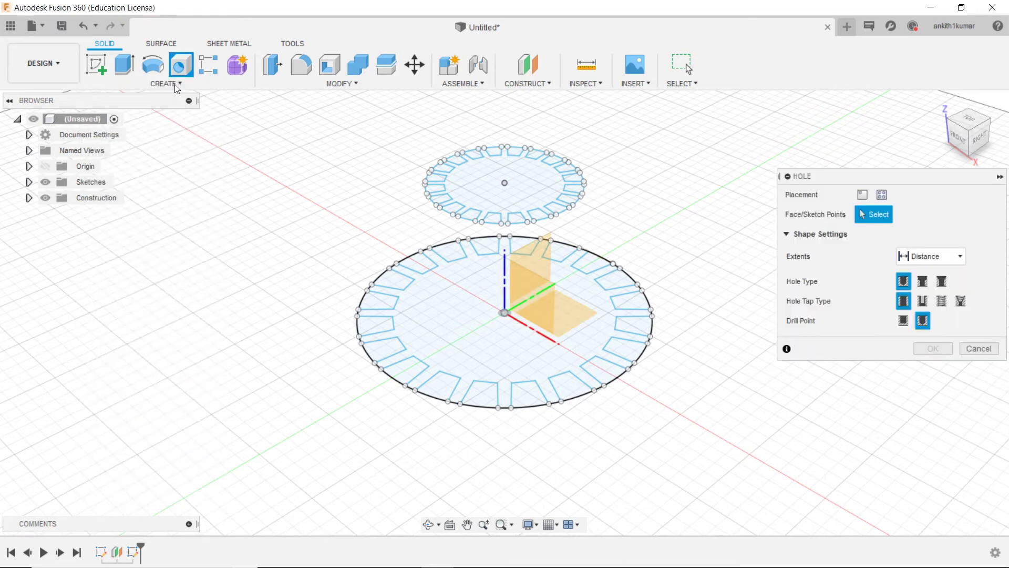
{"action": "left_click", "coordinate": [177, 86]}
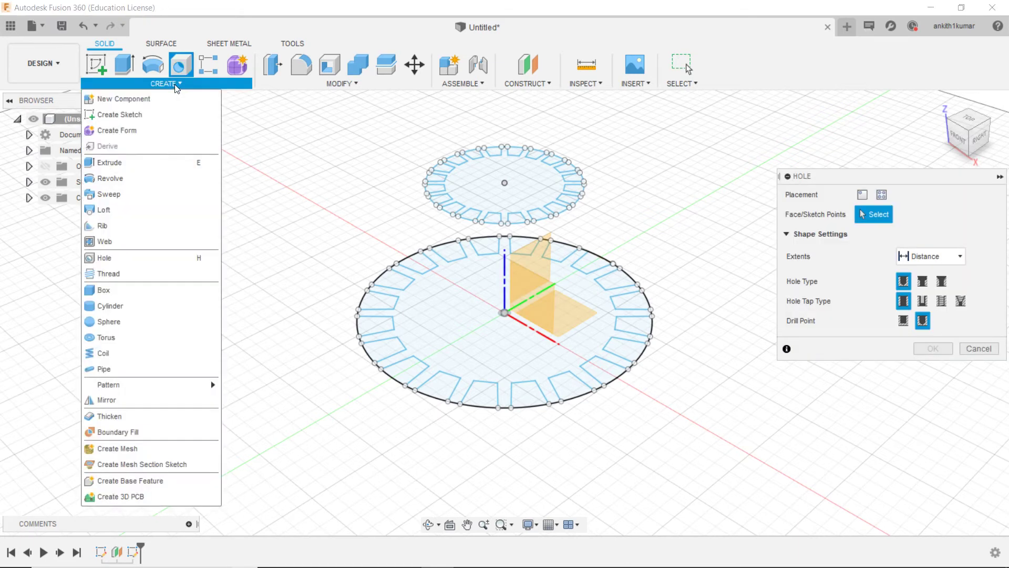
{"action": "left_click", "coordinate": [143, 209]}
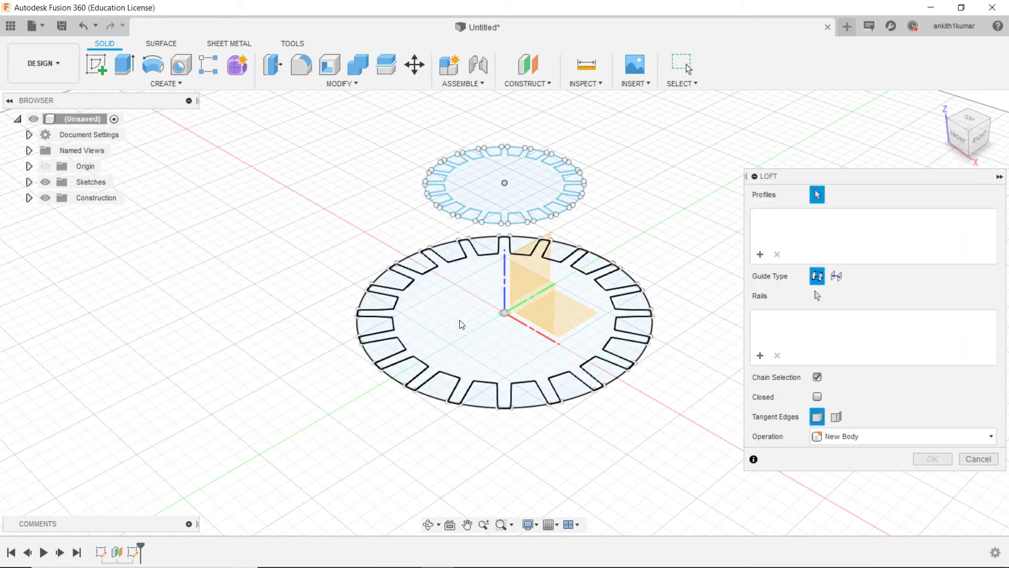
{"action": "left_click", "coordinate": [471, 299]}
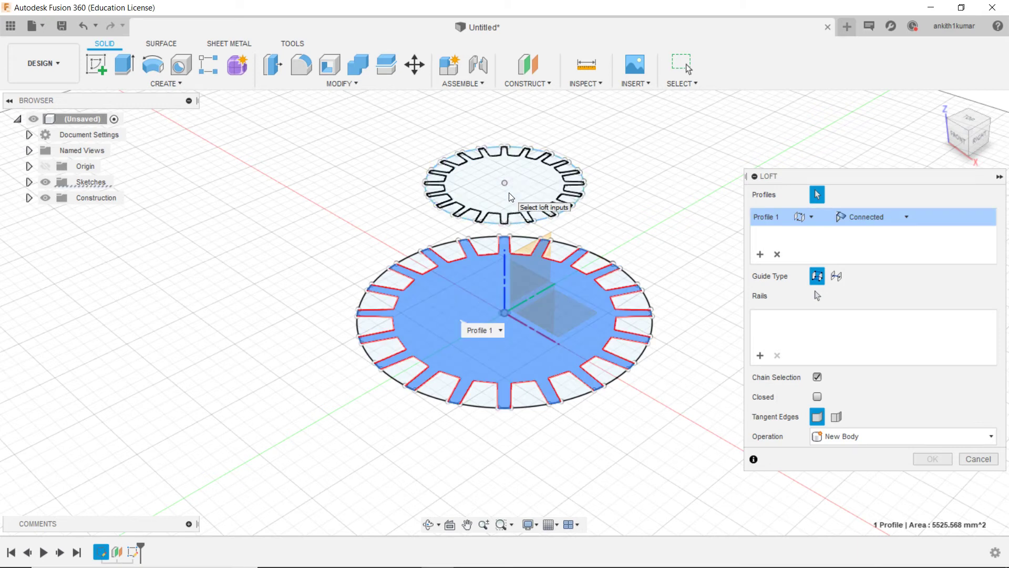
{"action": "left_click", "coordinate": [510, 196]}
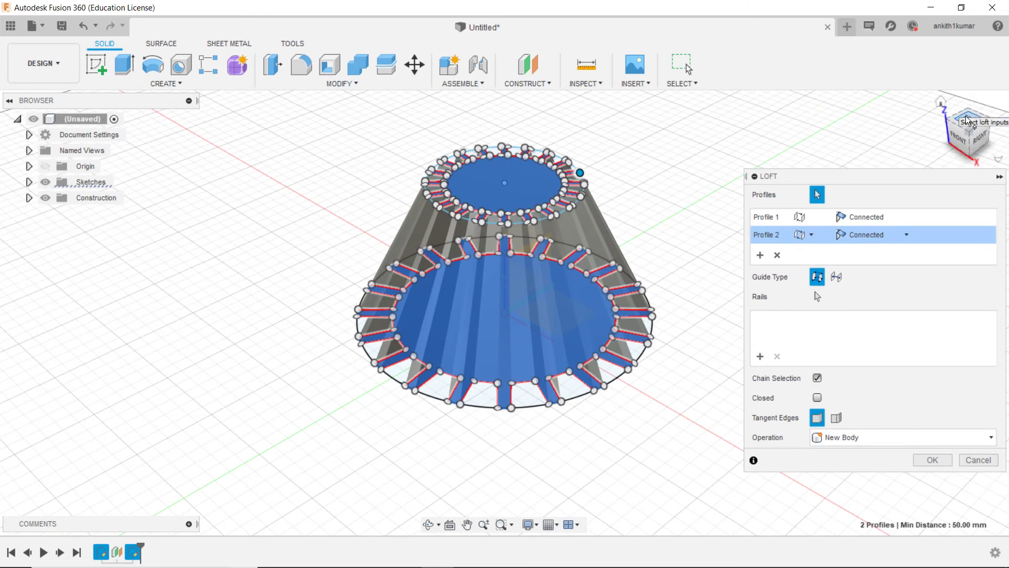
{"action": "left_click", "coordinate": [966, 118]}
{"action": "left_click", "coordinate": [961, 142]}
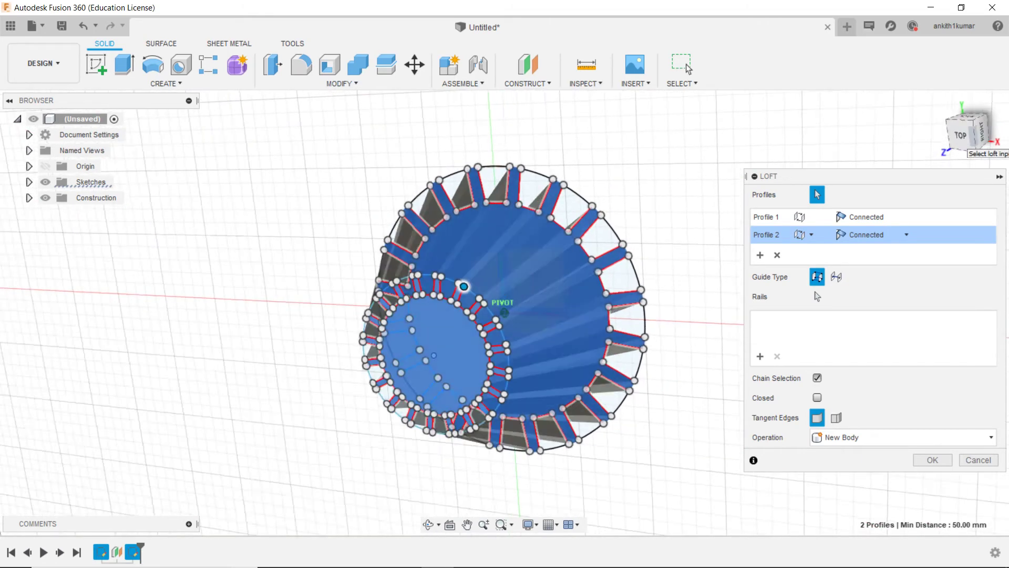
{"action": "left_click", "coordinate": [932, 461]}
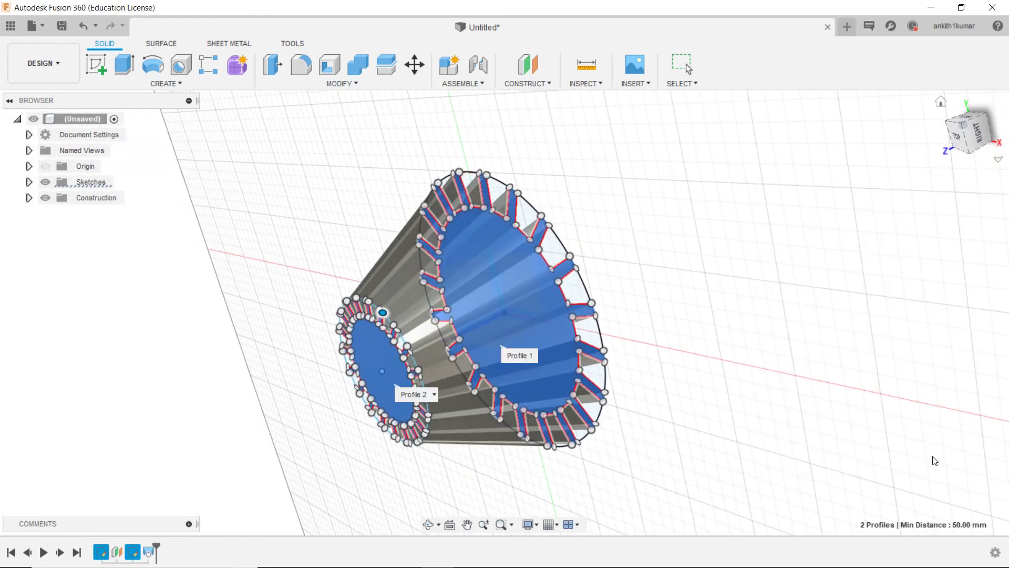
{"action": "scroll", "coordinate": [449, 353], "scroll_direction": "up", "scroll_amount": 5}
{"action": "scroll", "coordinate": [449, 353], "scroll_direction": "down", "scroll_amount": 5}
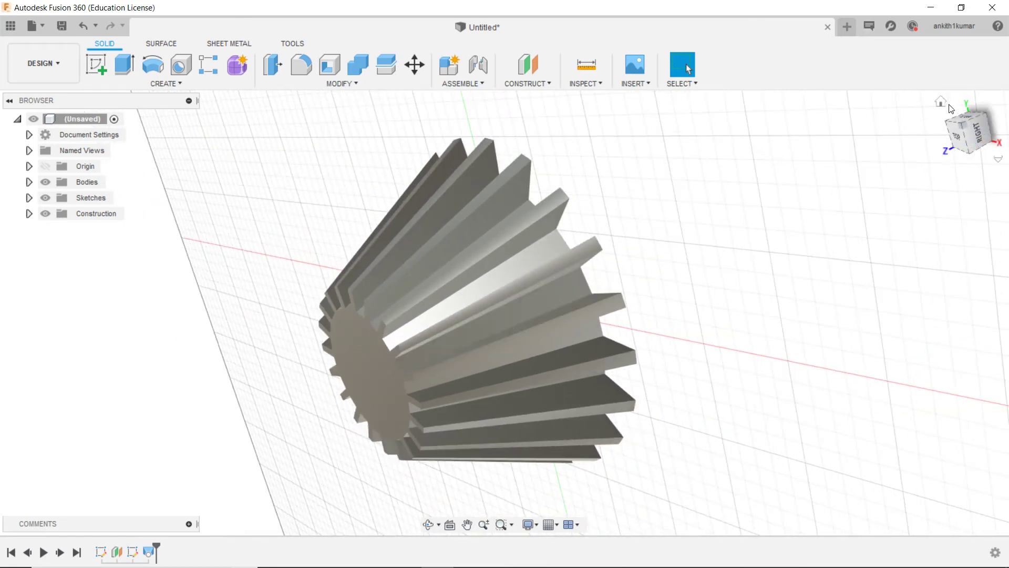
Start a sketch on the gear's large face and draw a 20 mm circle at the origin.
{"action": "left_click", "coordinate": [944, 105]}
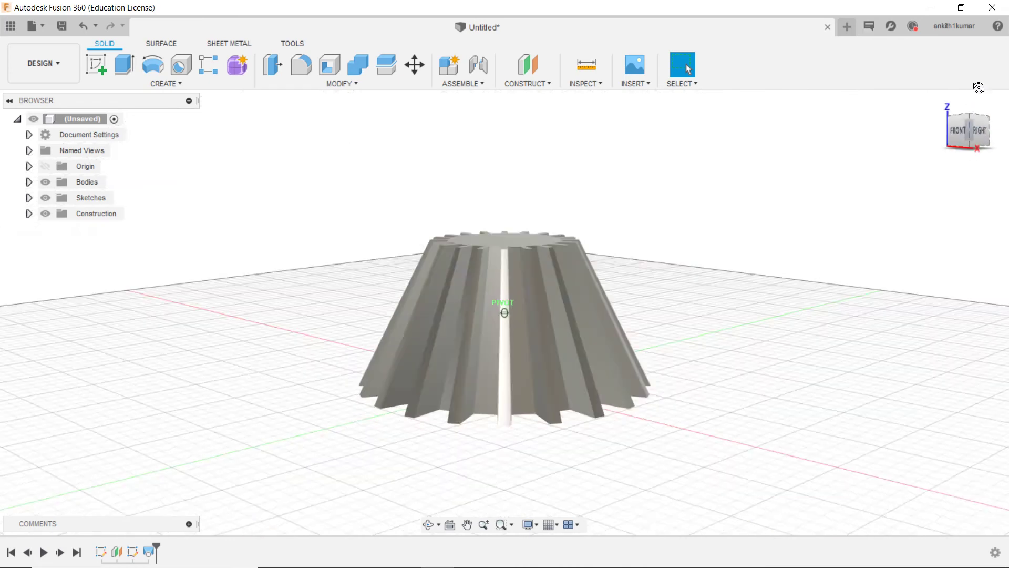
{"action": "middle_click_drag", "start_coordinate": [505, 284], "coordinate": [495, 389], "text": "shift"}
{"action": "right_click", "coordinate": [495, 389]}
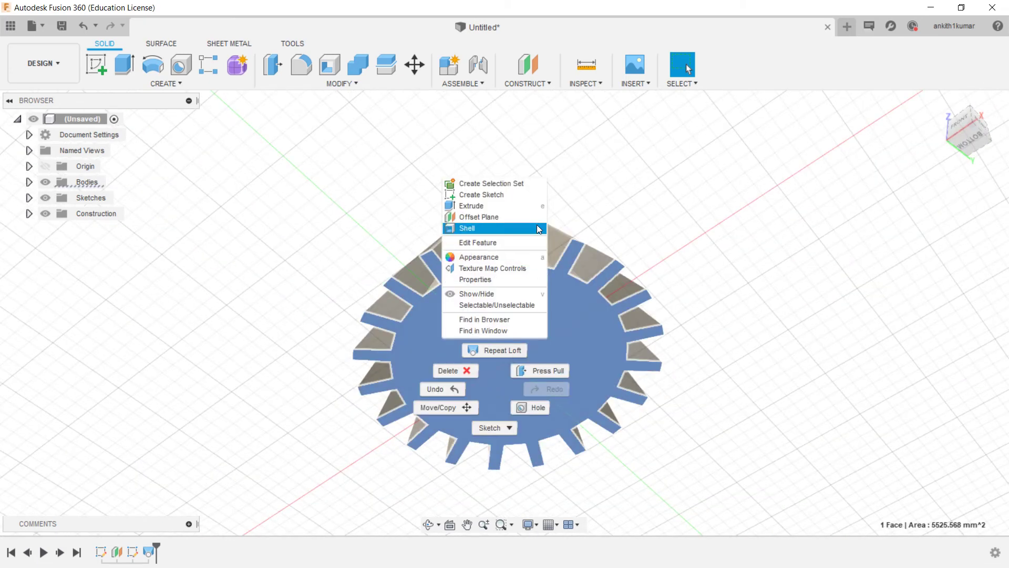
{"action": "left_click", "coordinate": [544, 197]}
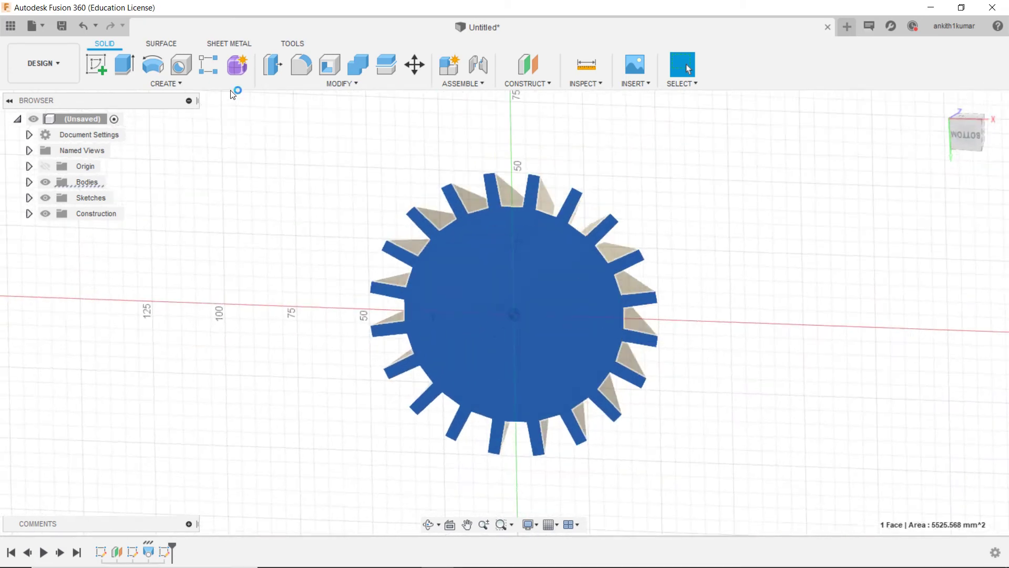
{"action": "key", "text": "c"}
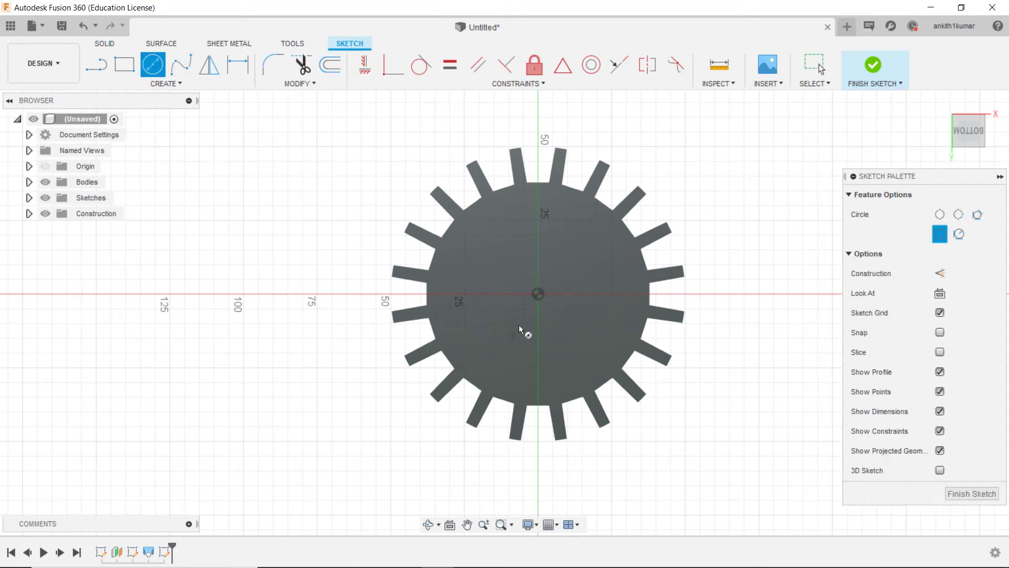
{"action": "left_click", "coordinate": [538, 294]}
{"action": "type", "text": "20"}
{"action": "key", "text": "Return"}
{"action": "key", "text": "Escape"}
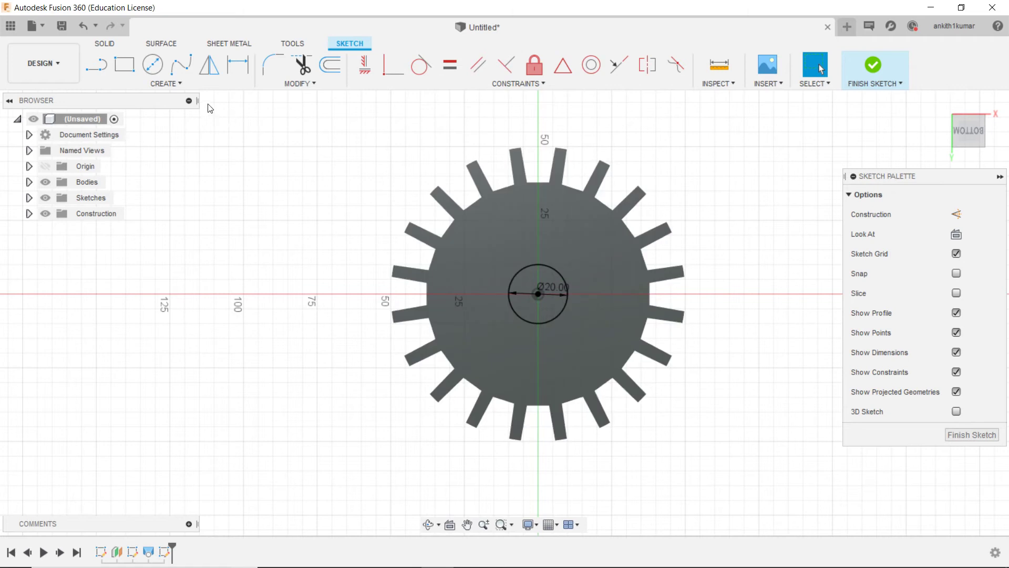
Add a concentric 50 mm circle at the origin and finish the sketch.
{"action": "left_click", "coordinate": [152, 64]}
{"action": "left_click", "coordinate": [541, 294]}
{"action": "type", "text": "50"}
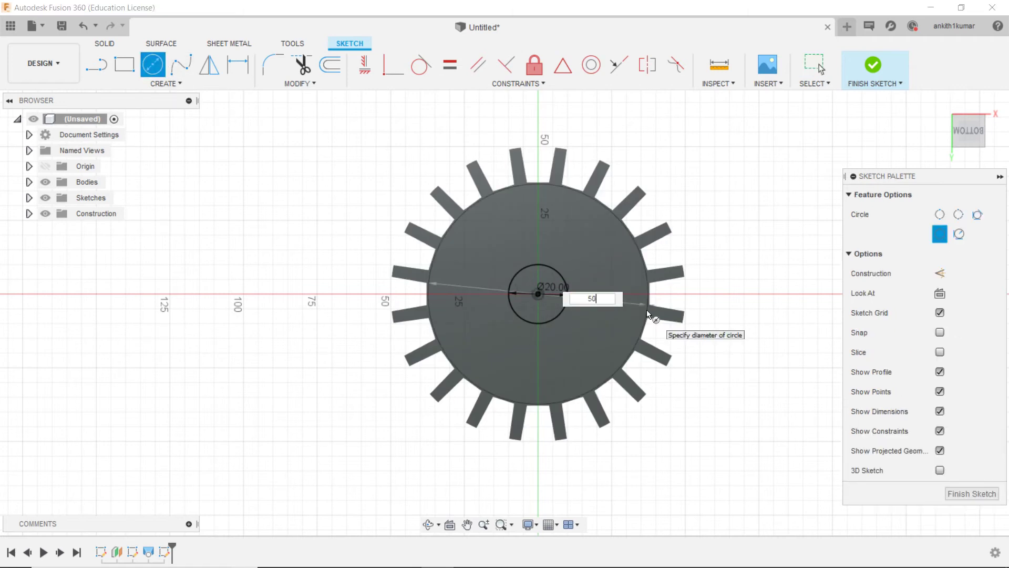
{"action": "key", "text": "Return"}
{"action": "key", "text": "Escape"}
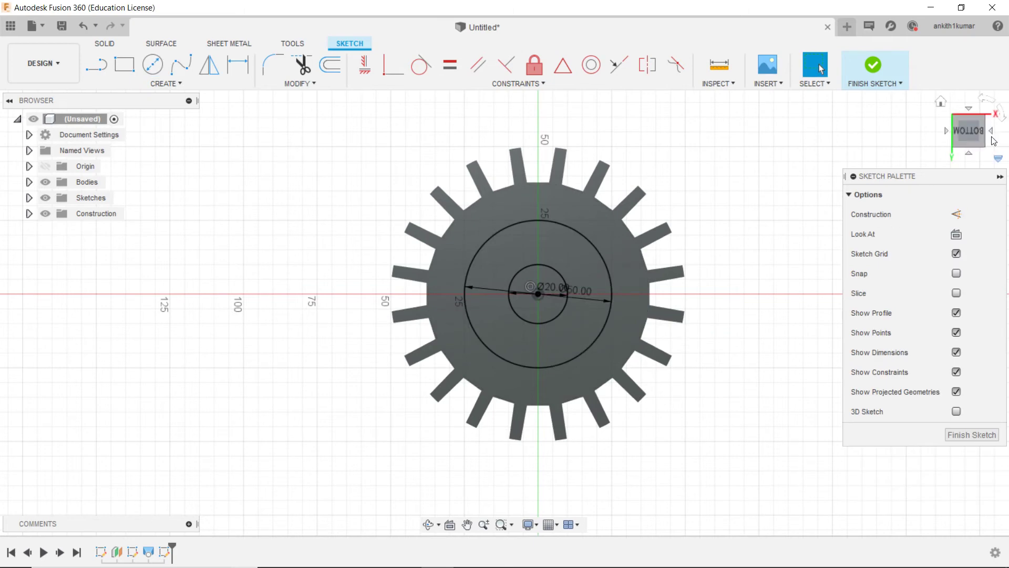
{"action": "left_click", "coordinate": [877, 65]}
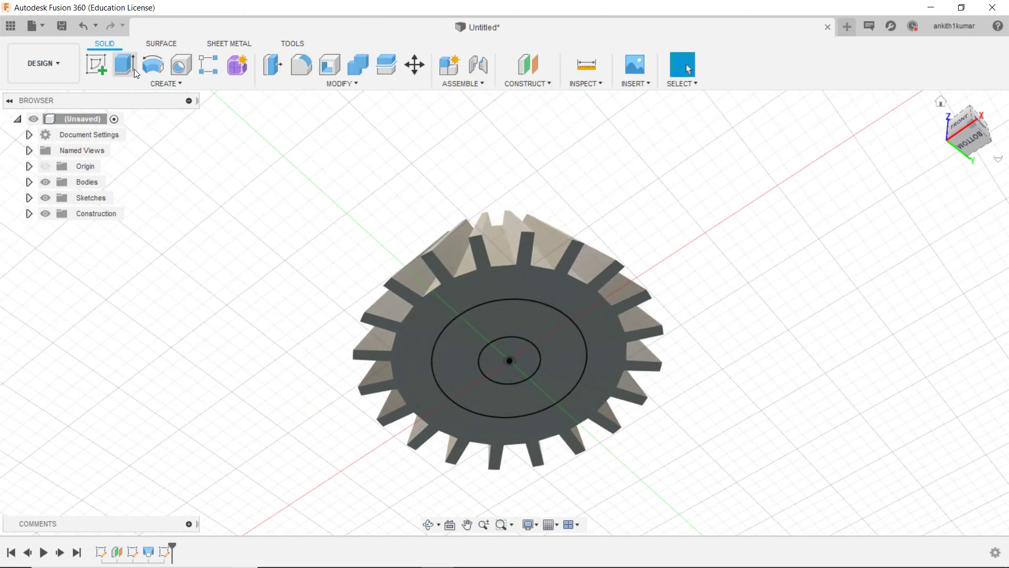
Extrude the ring between the 20 mm and 50 mm circles 20 mm, joined as the hub.
{"action": "left_click", "coordinate": [135, 74]}
{"action": "left_click", "coordinate": [490, 330]}
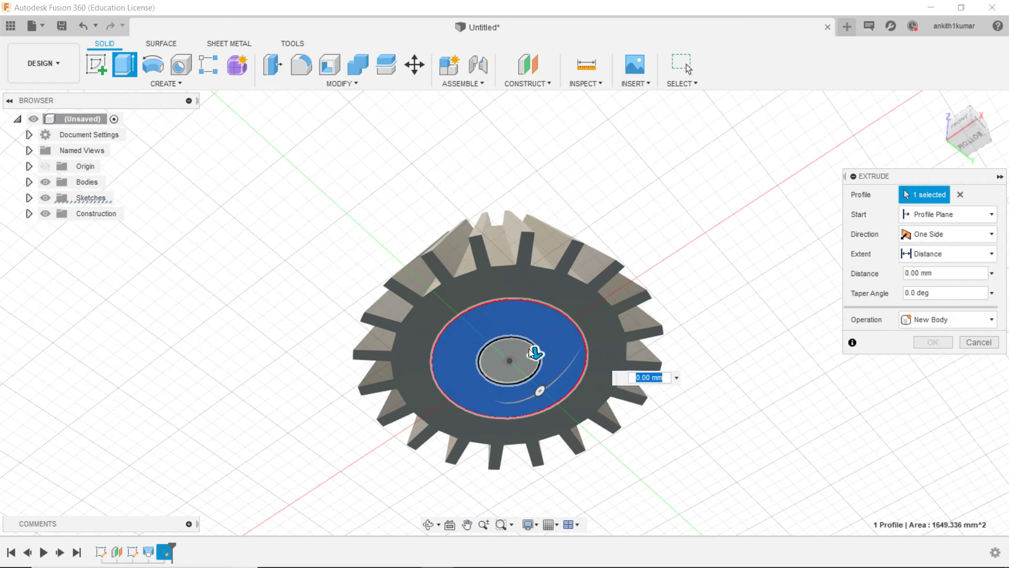
{"action": "left_click_drag", "start_coordinate": [528, 348], "coordinate": [531, 421]}
{"action": "type", "text": "30"}
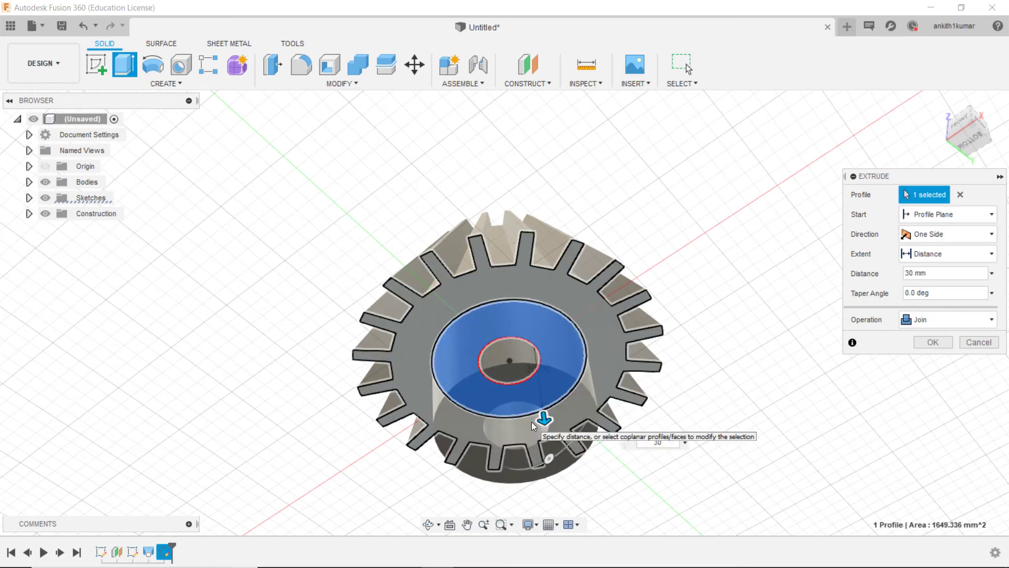
{"action": "type", "text": "-"}
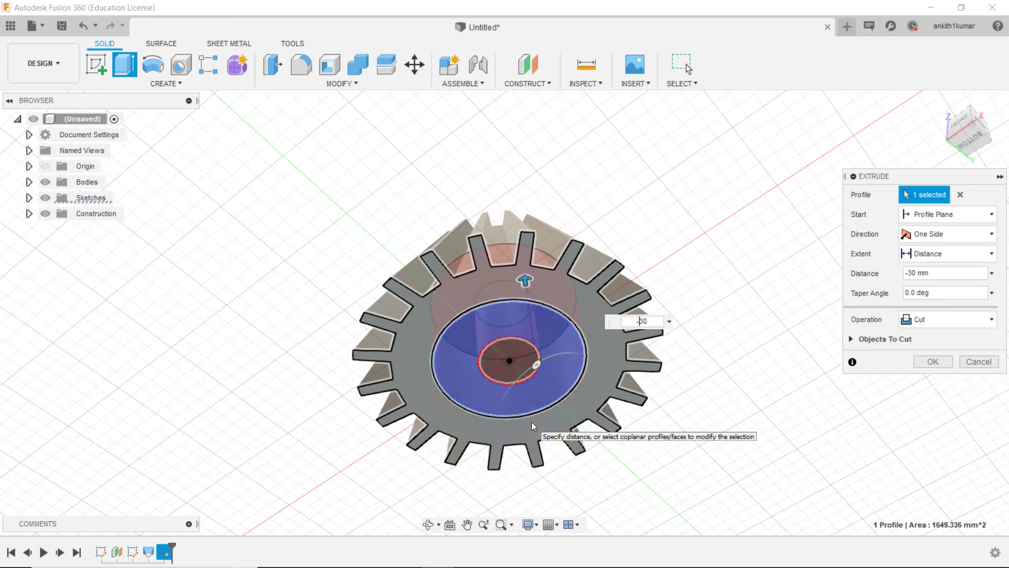
{"action": "key", "text": "BackSpace"}
{"action": "type", "text": "30"}
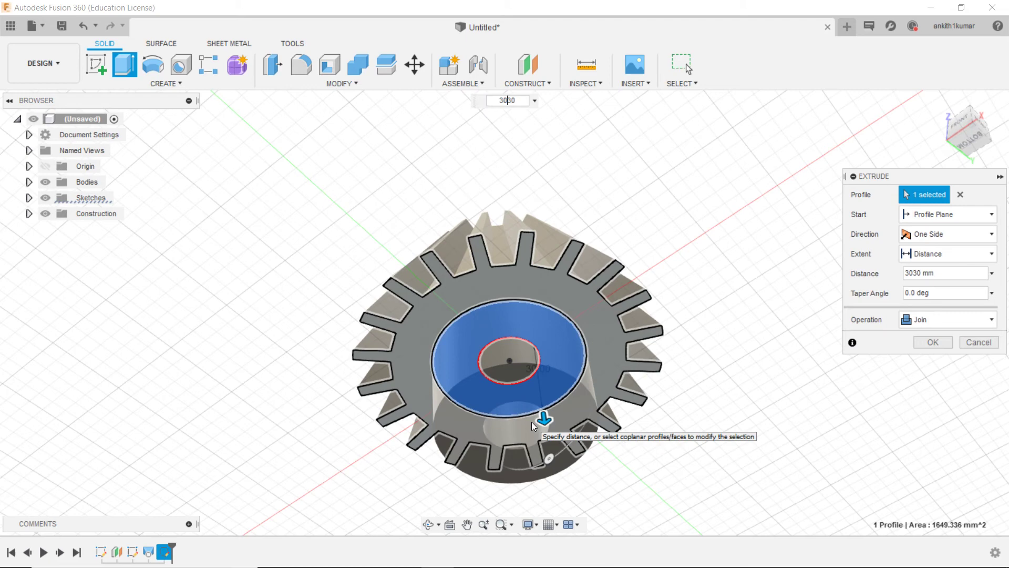
{"action": "scroll", "coordinate": [531, 422], "scroll_direction": "down", "scroll_amount": 2}
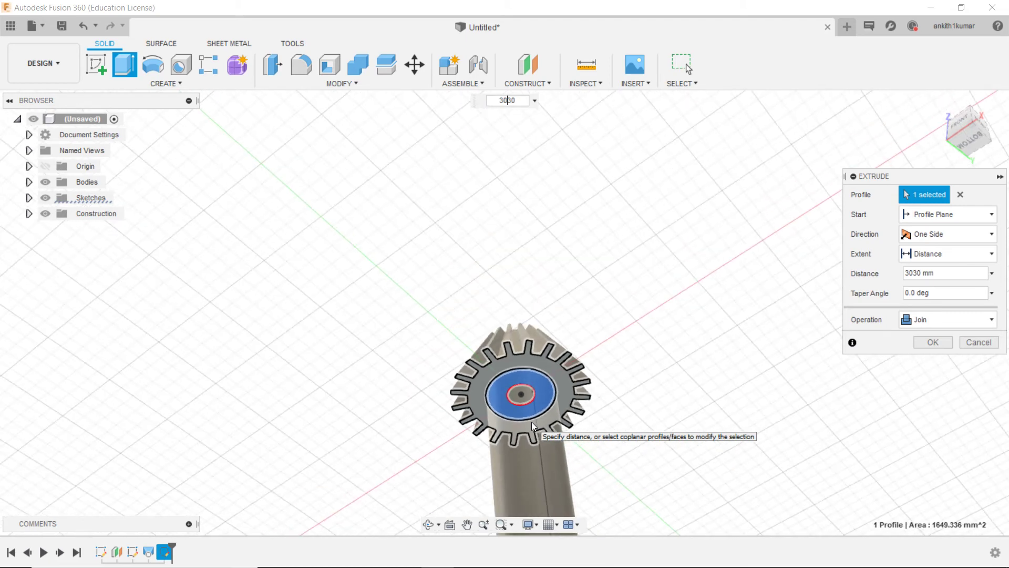
{"action": "scroll", "coordinate": [532, 422], "scroll_direction": "down", "scroll_amount": 2}
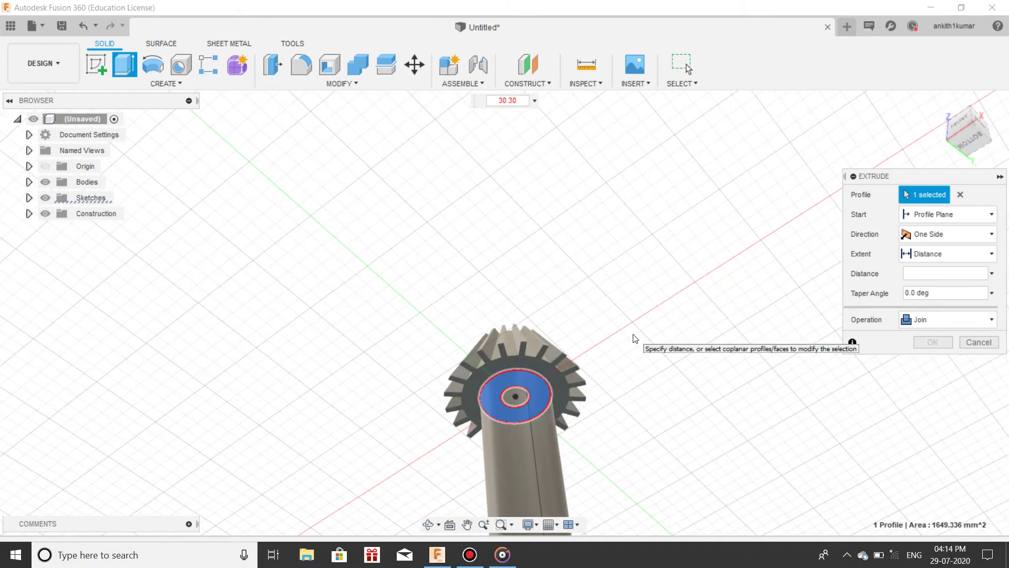
{"action": "left_click", "coordinate": [917, 272]}
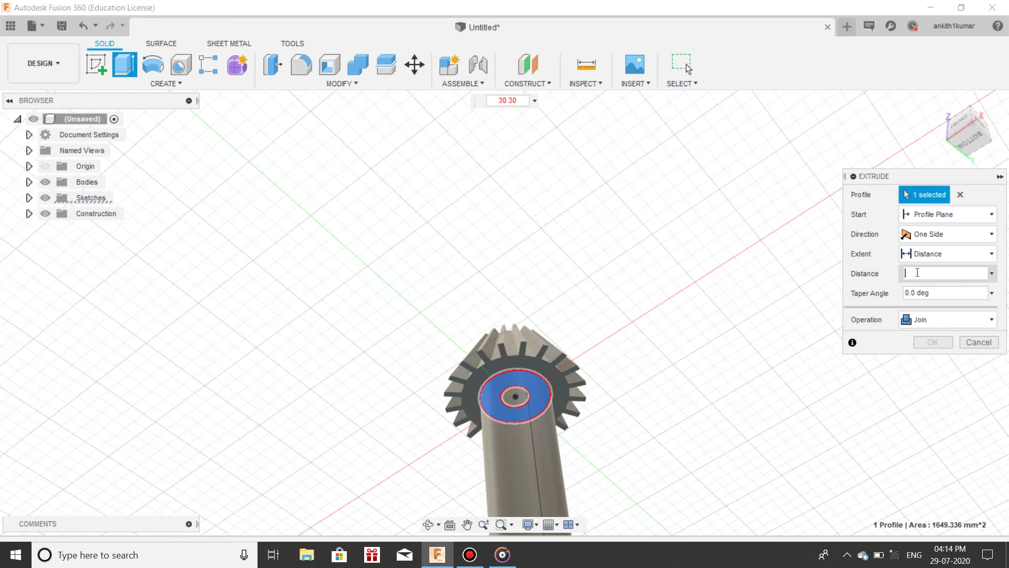
{"action": "type", "text": "20"}
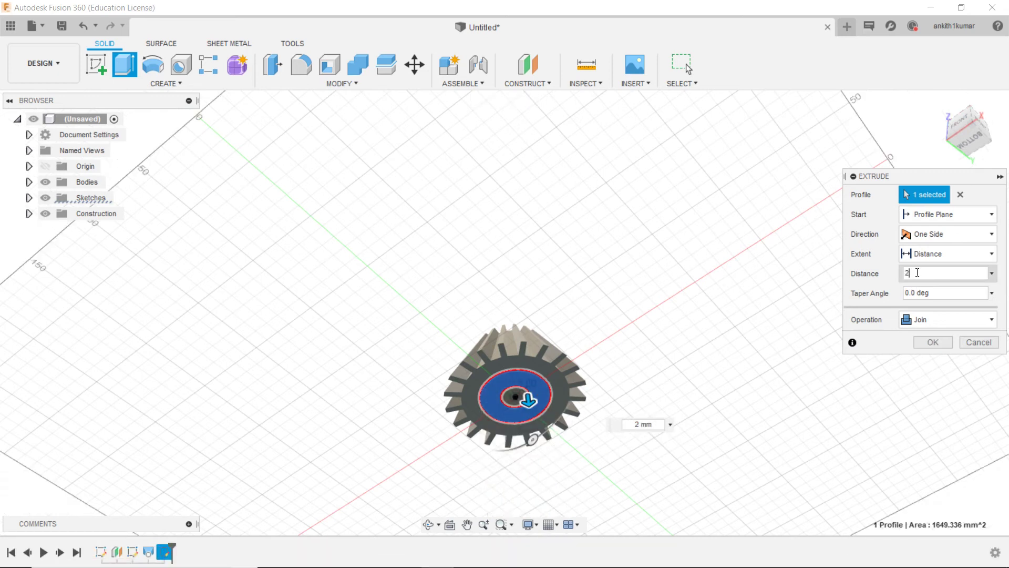
{"action": "key", "text": "Return"}
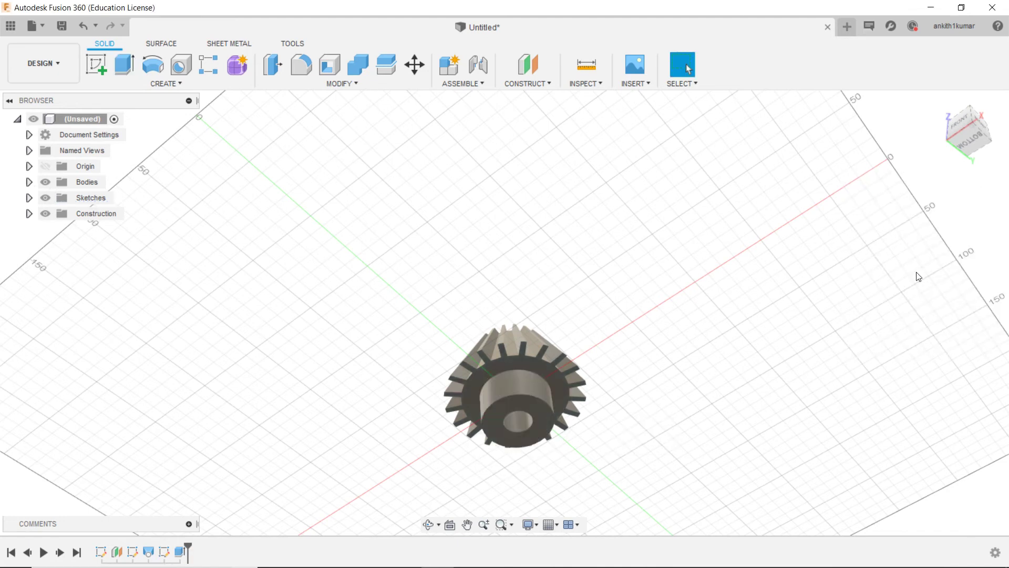
{"action": "left_click", "coordinate": [970, 134]}
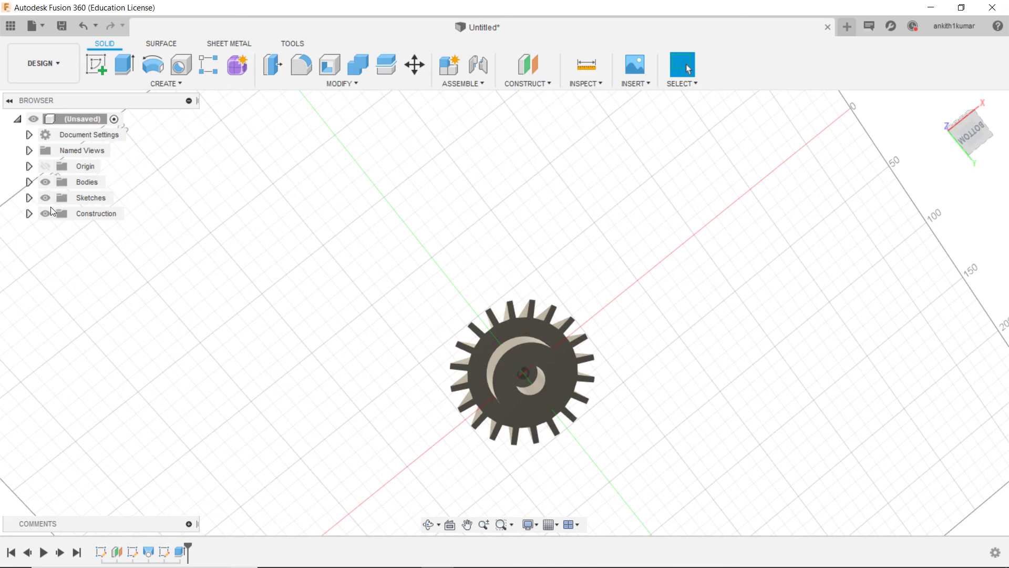
Show Sketch3 and extrude its inner 20 mm circle through the gear as a cut bore.
{"action": "left_click", "coordinate": [29, 198]}
{"action": "left_click", "coordinate": [56, 245]}
{"action": "left_click", "coordinate": [127, 66]}
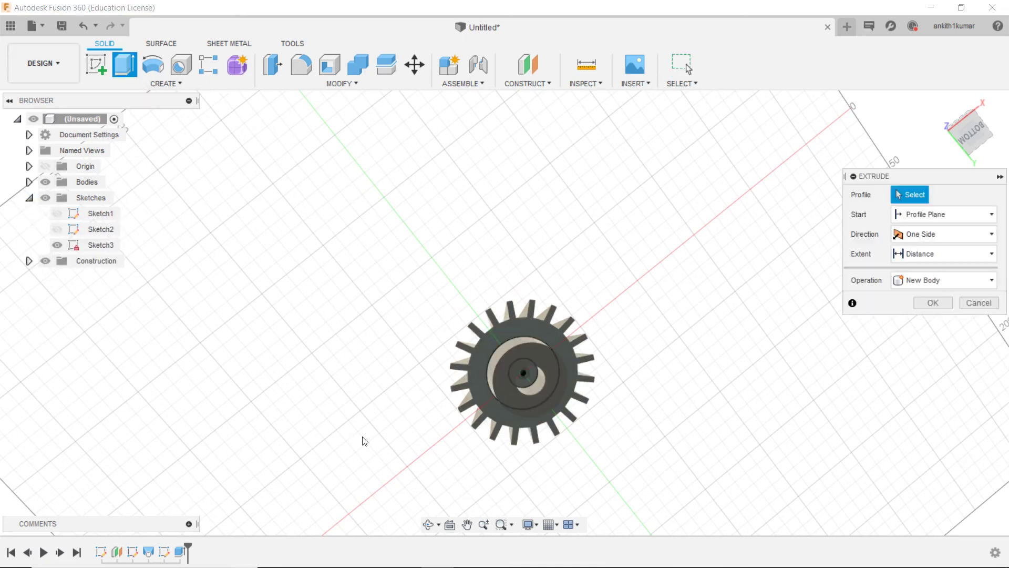
{"action": "scroll", "coordinate": [556, 386], "scroll_direction": "up", "scroll_amount": 3}
{"action": "left_click", "coordinate": [499, 361]}
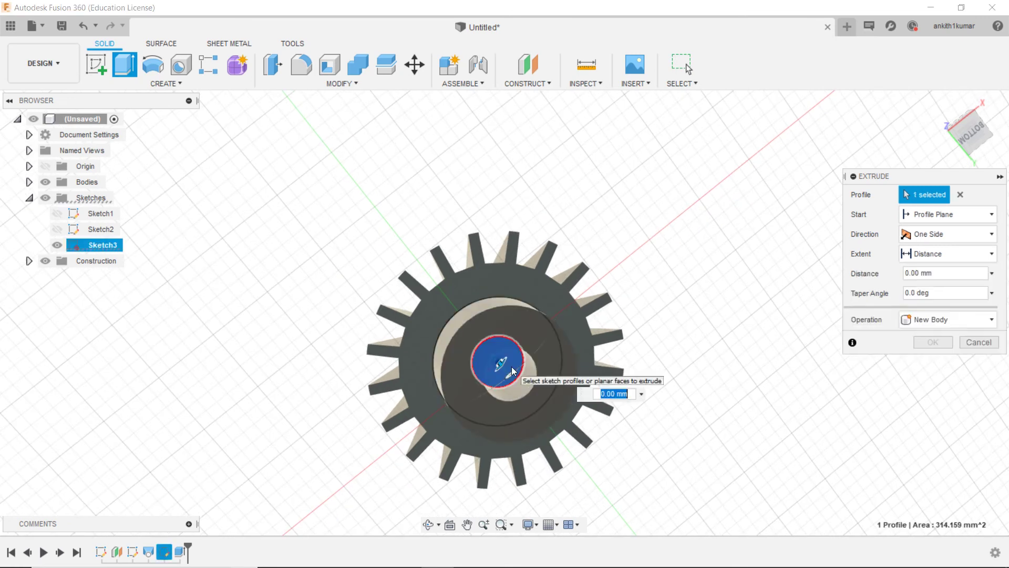
{"action": "left_click_drag", "start_coordinate": [509, 375], "coordinate": [464, 225]}
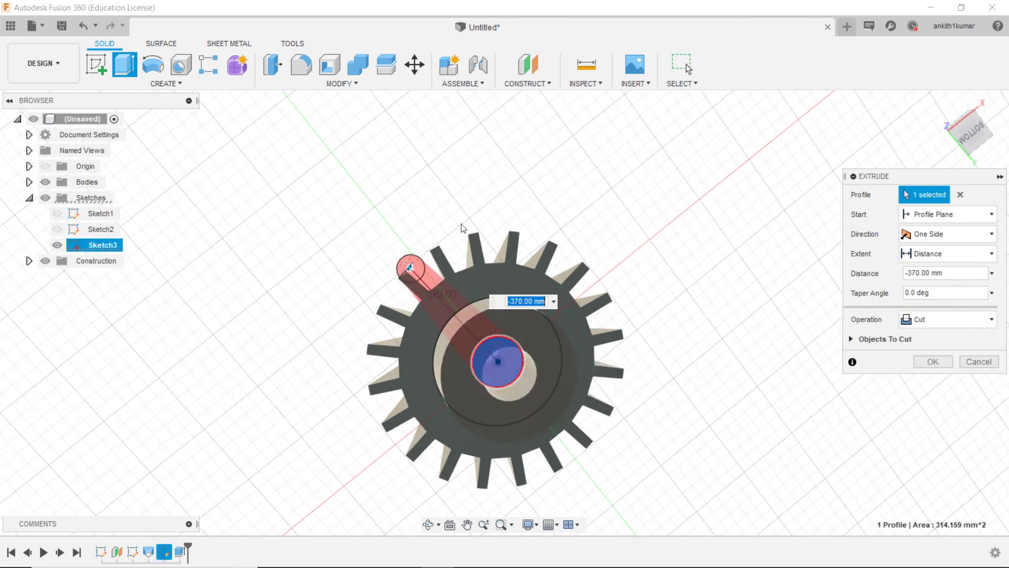
{"action": "left_click", "coordinate": [933, 361]}
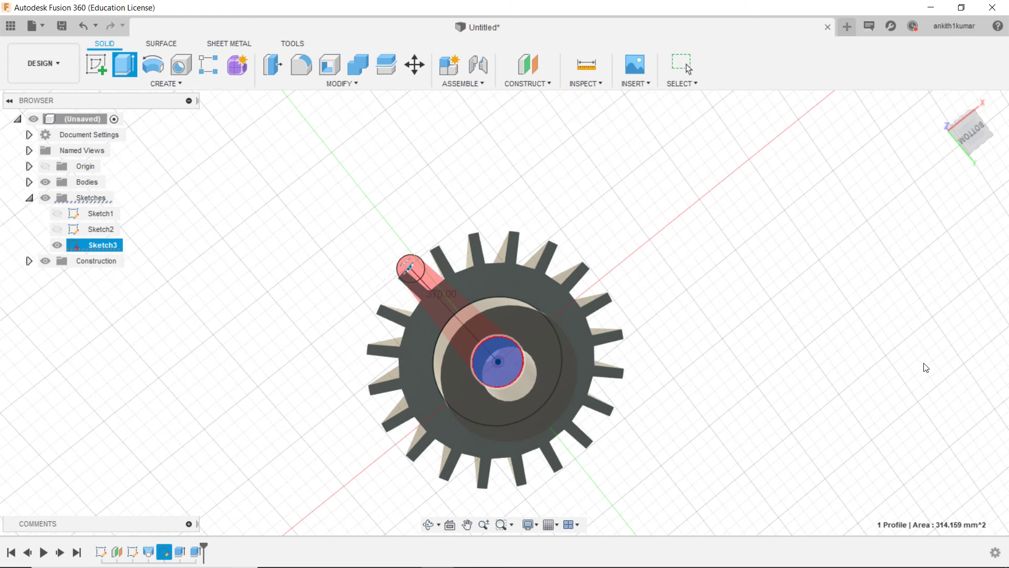
Inspect the gear from bottom, isometric, side and lower-corner ViewCube views.
{"action": "left_click", "coordinate": [974, 128]}
{"action": "left_click", "coordinate": [948, 107]}
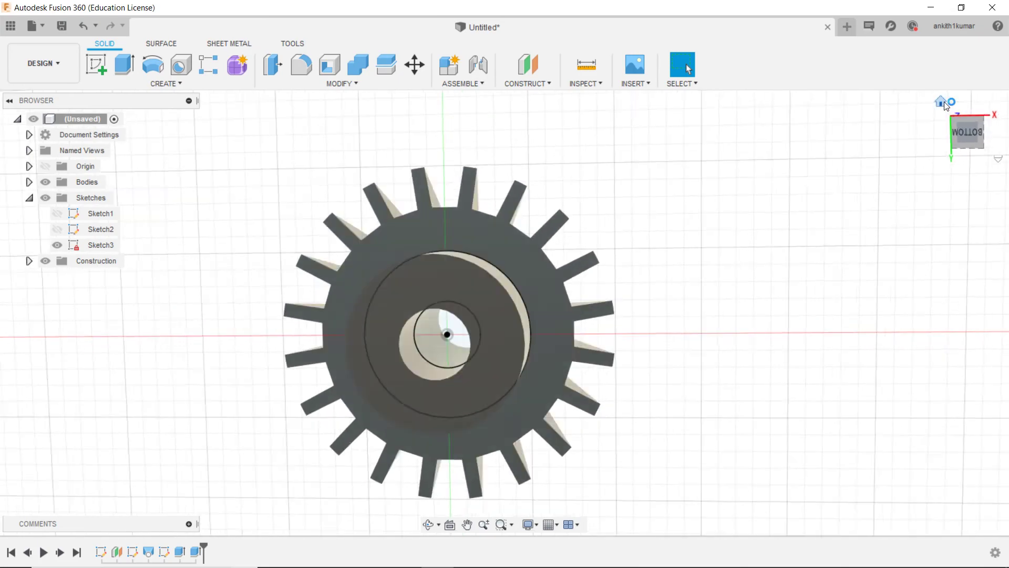
{"action": "mouse_move", "coordinate": [967, 137]}
{"action": "middle_mouse_down", "text": "shift"}
{"action": "mouse_move", "coordinate": [946, 79]}
{"action": "mouse_move", "coordinate": [964, 136]}
{"action": "middle_mouse_up", "text": "shift"}
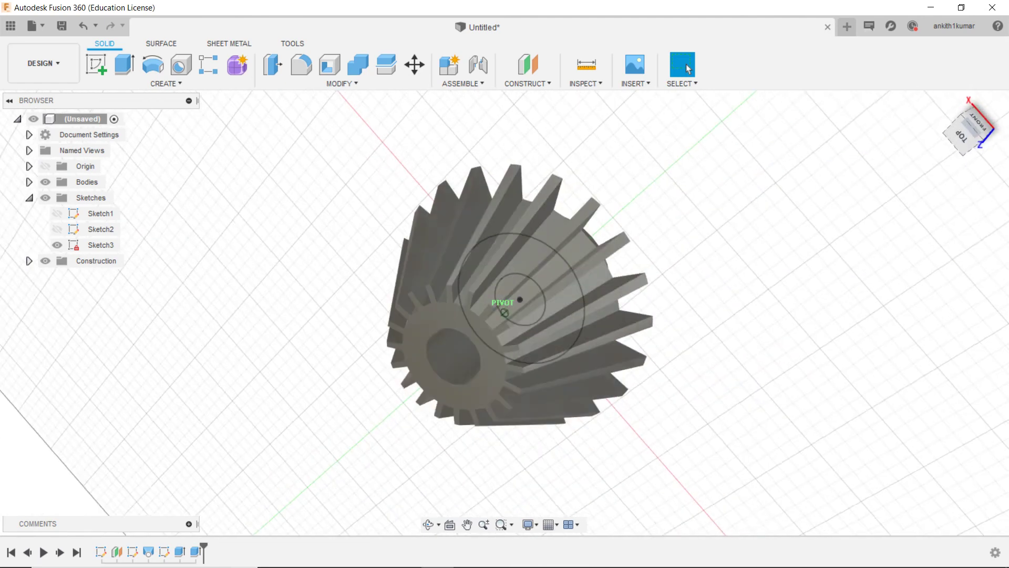
{"action": "left_click", "coordinate": [964, 136]}
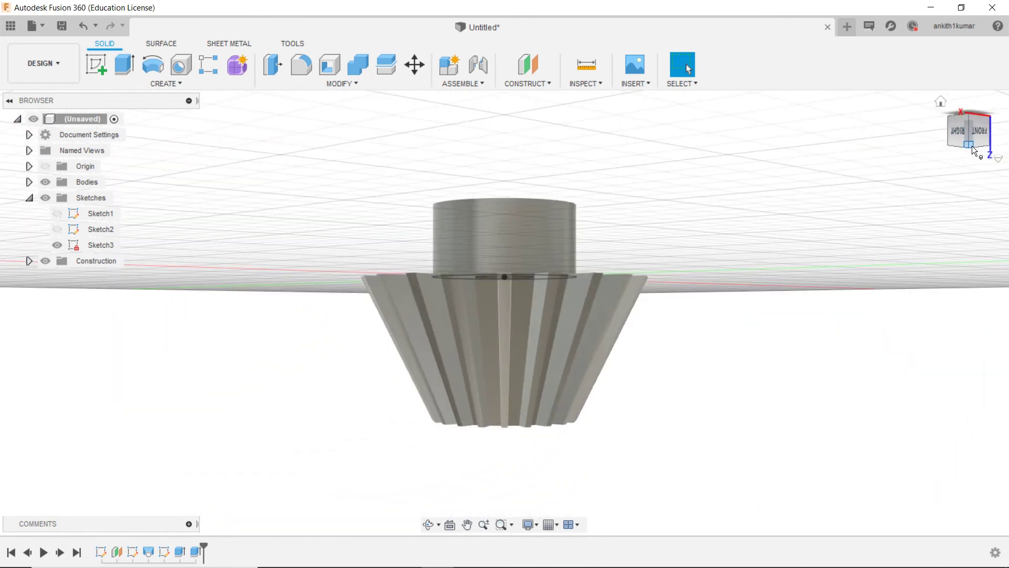
{"action": "left_click", "coordinate": [972, 150]}
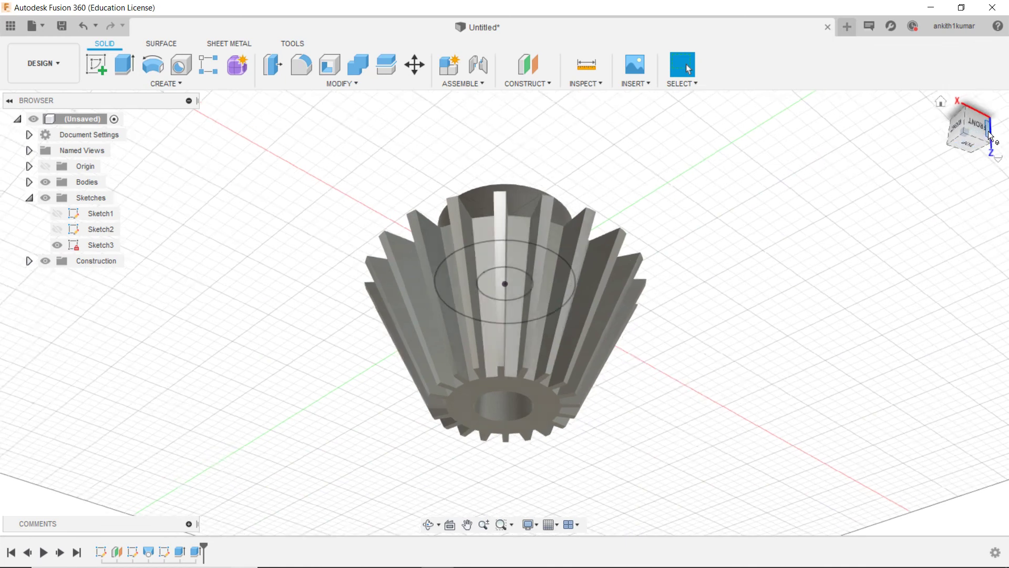
{"action": "left_click", "coordinate": [990, 136]}
Hide Sketch3, collapse the Sketches folder and orbit to an angled view of the gear.
{"action": "left_click", "coordinate": [57, 245]}
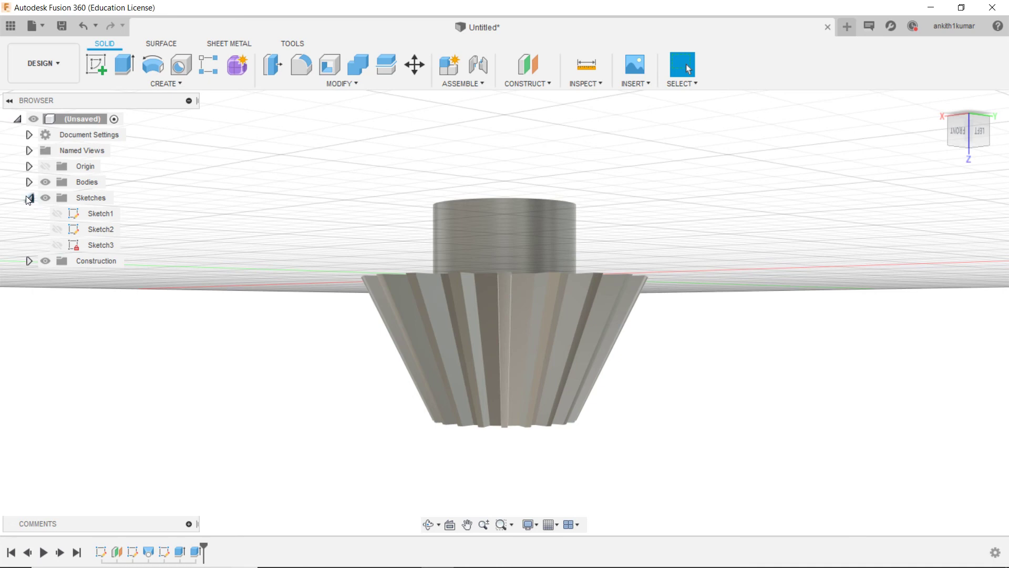
{"action": "left_click", "coordinate": [29, 197]}
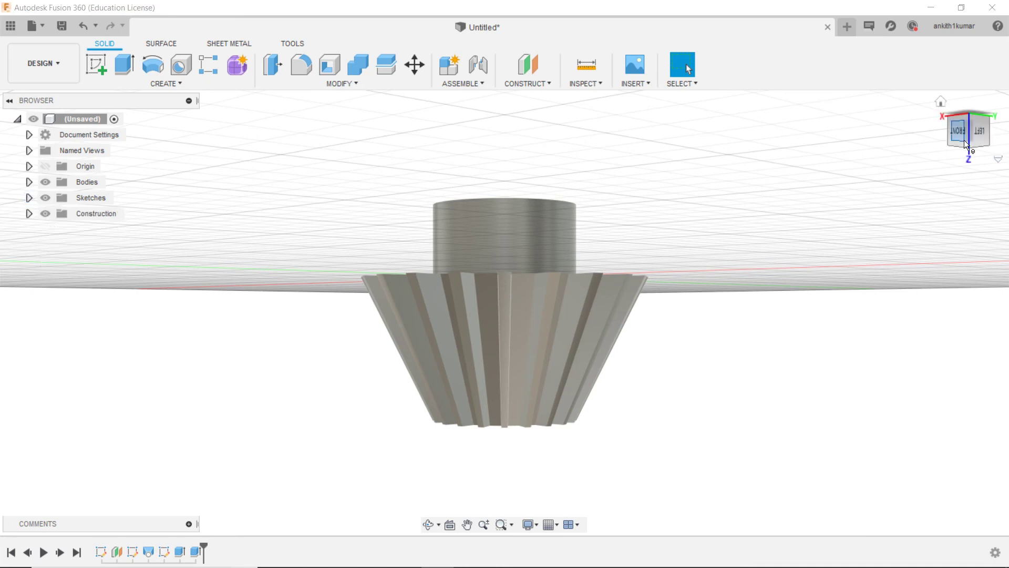
{"action": "middle_click_drag", "start_coordinate": [964, 140], "coordinate": [893, 210], "text": "shift"}
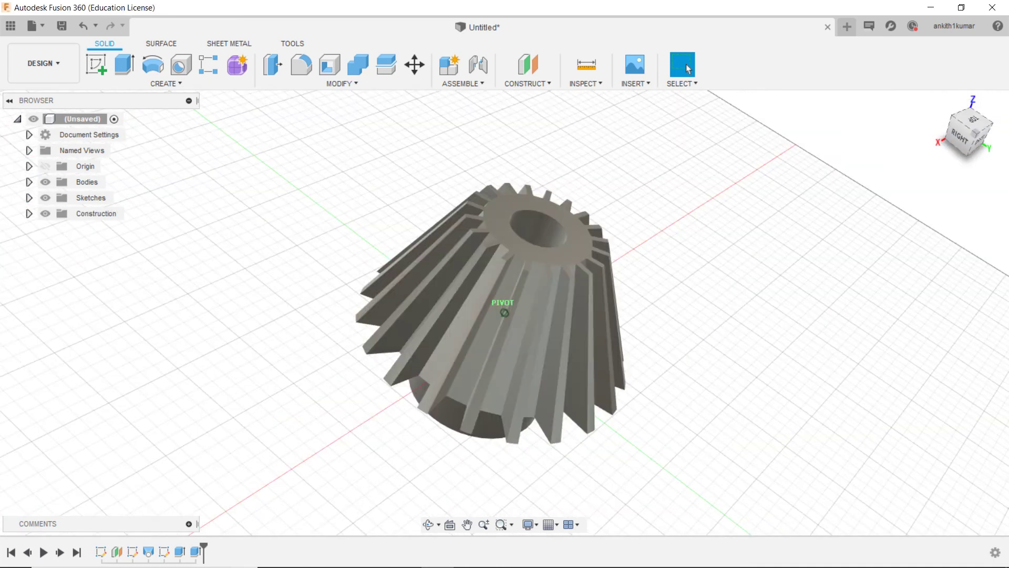
{"action": "middle_click_drag", "start_coordinate": [893, 210], "coordinate": [910, 169], "text": "shift"}
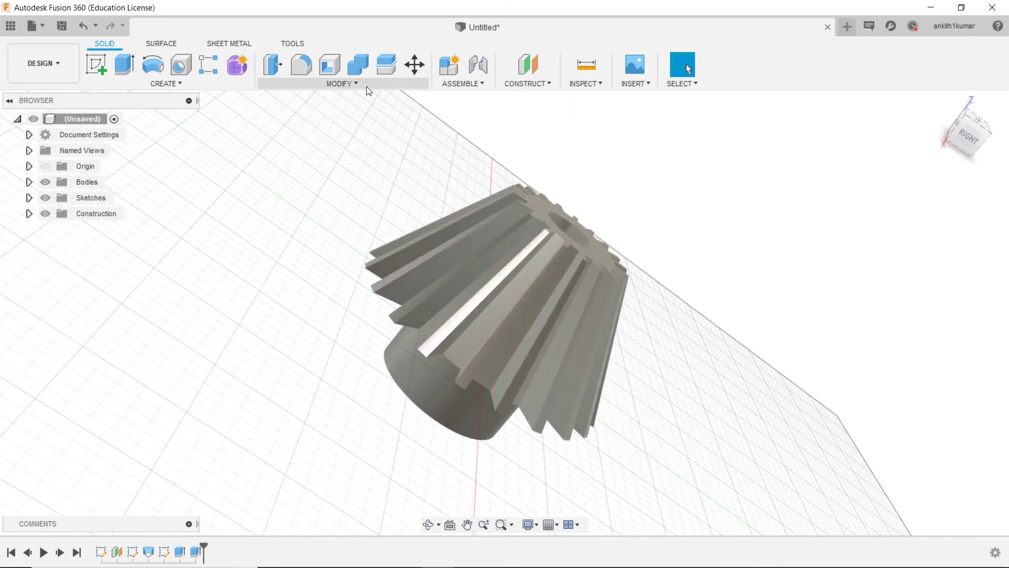
{"action": "left_click", "coordinate": [341, 83]}
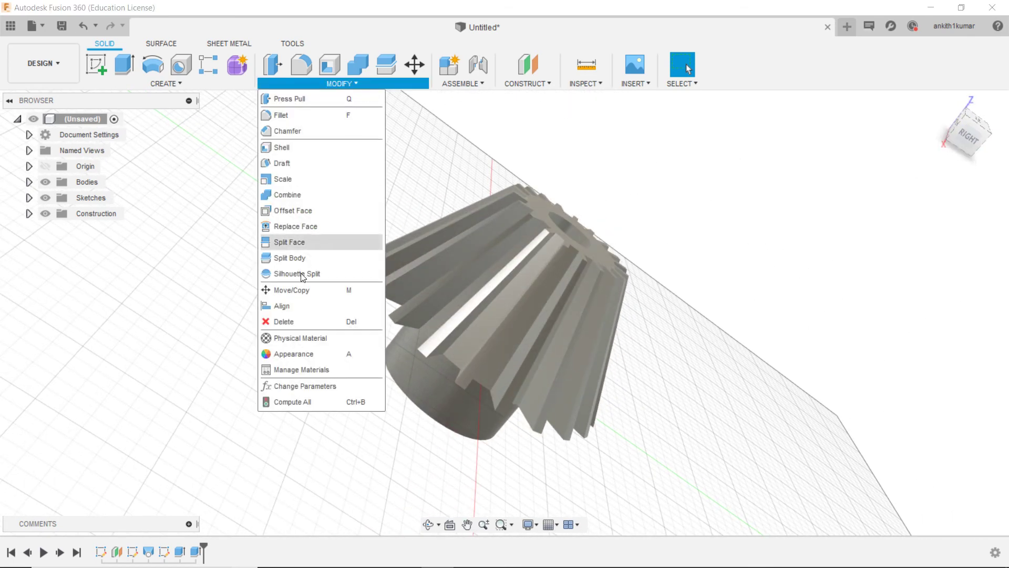
Apply the Plastic - Matte (Green) appearance to the whole gear body.
{"action": "left_click", "coordinate": [298, 358]}
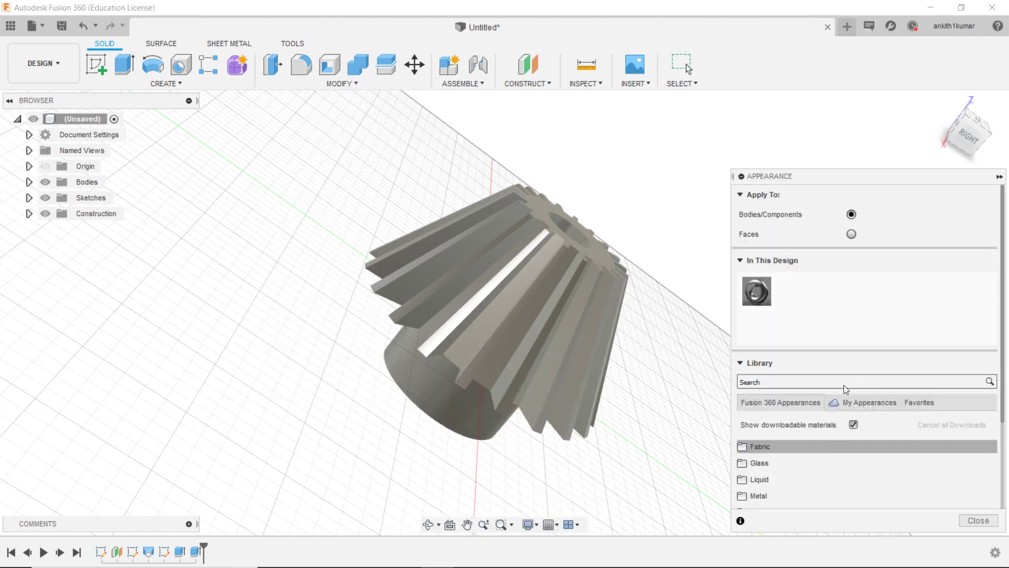
{"action": "left_click", "coordinate": [806, 379]}
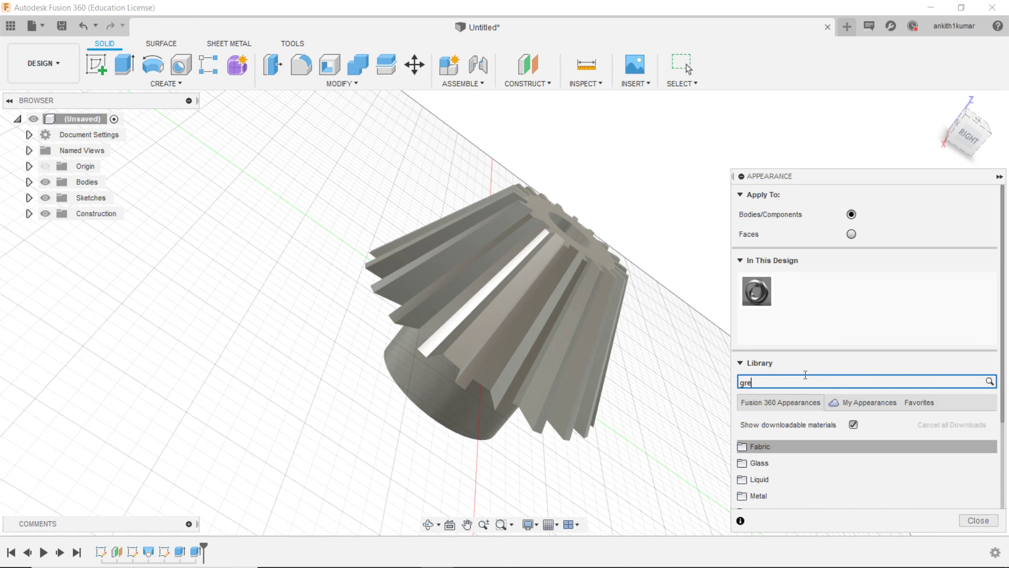
{"action": "type", "text": "e"}
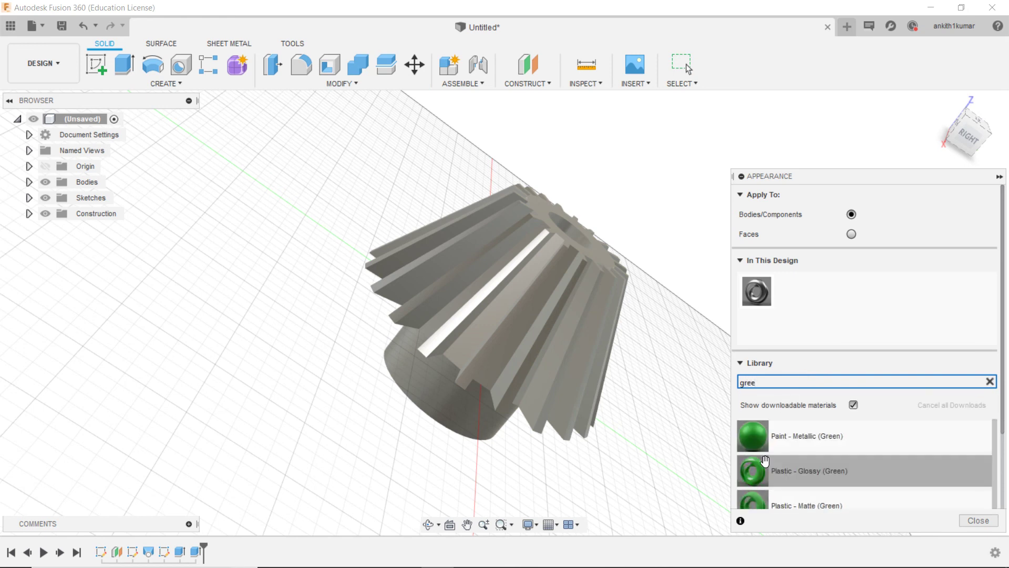
{"action": "left_click_drag", "start_coordinate": [752, 437], "coordinate": [548, 370]}
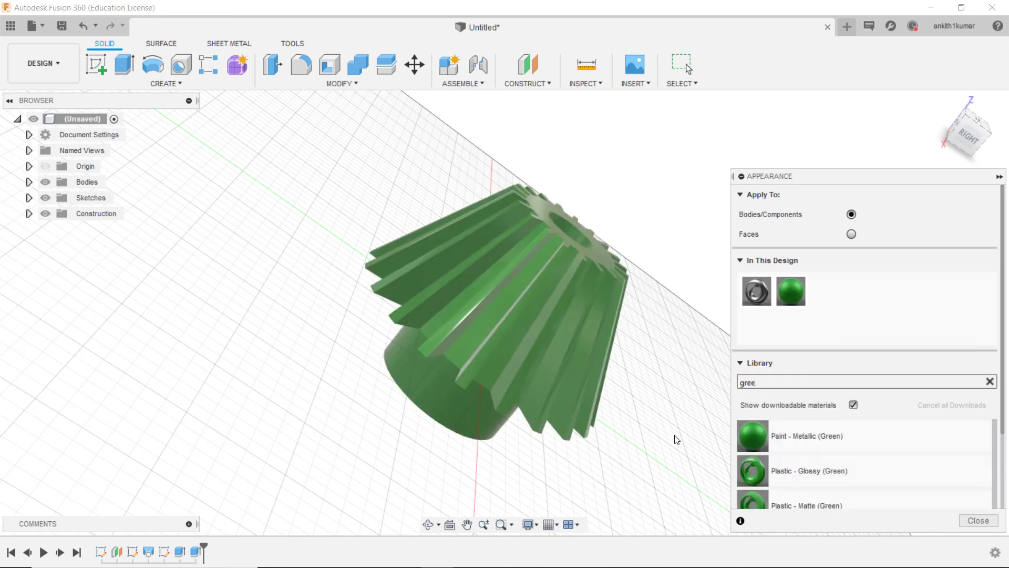
{"action": "scroll", "coordinate": [820, 473], "scroll_direction": "down", "scroll_amount": 1}
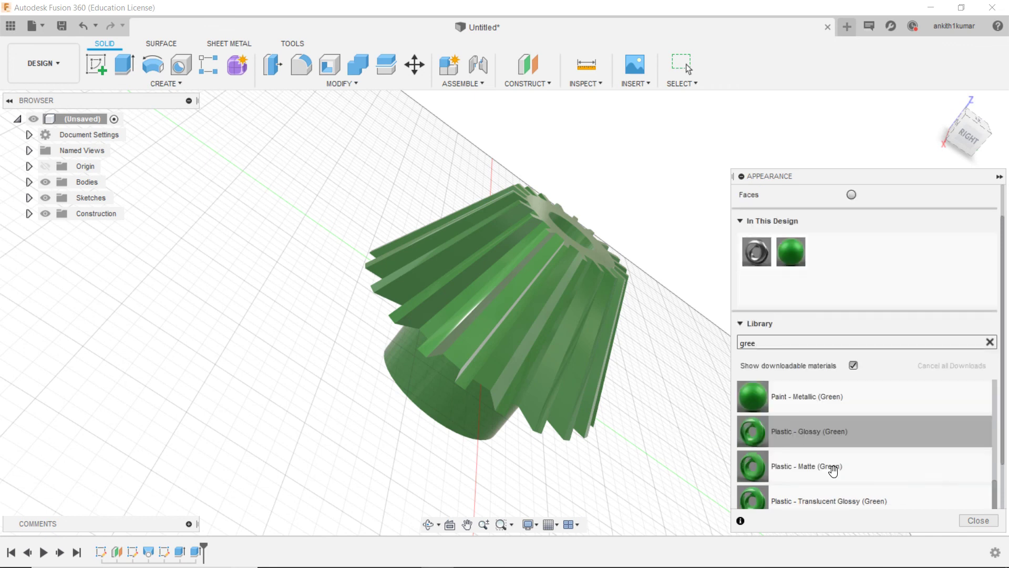
{"action": "left_click_drag", "start_coordinate": [820, 466], "coordinate": [554, 385]}
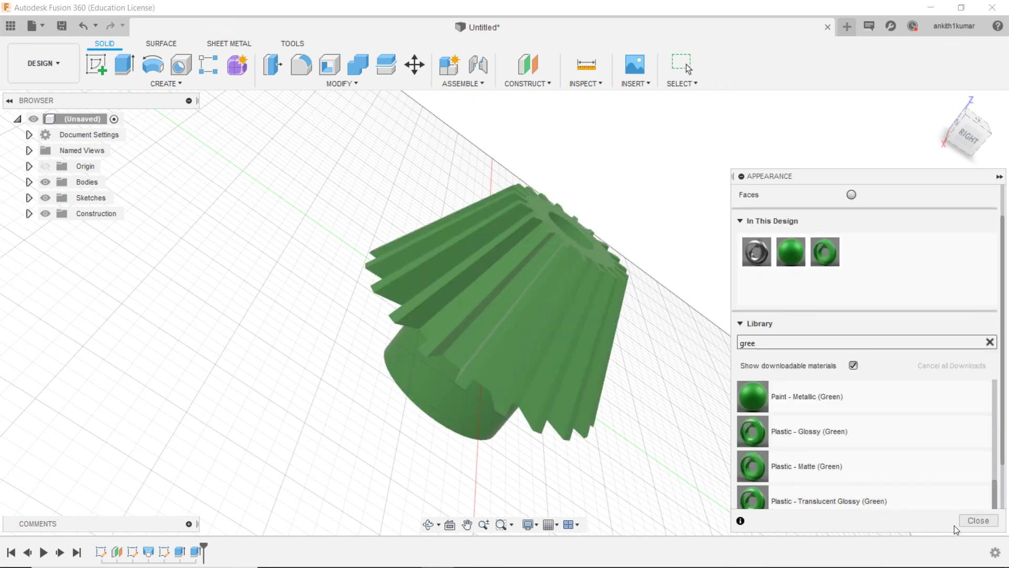
{"action": "left_click", "coordinate": [978, 521]}
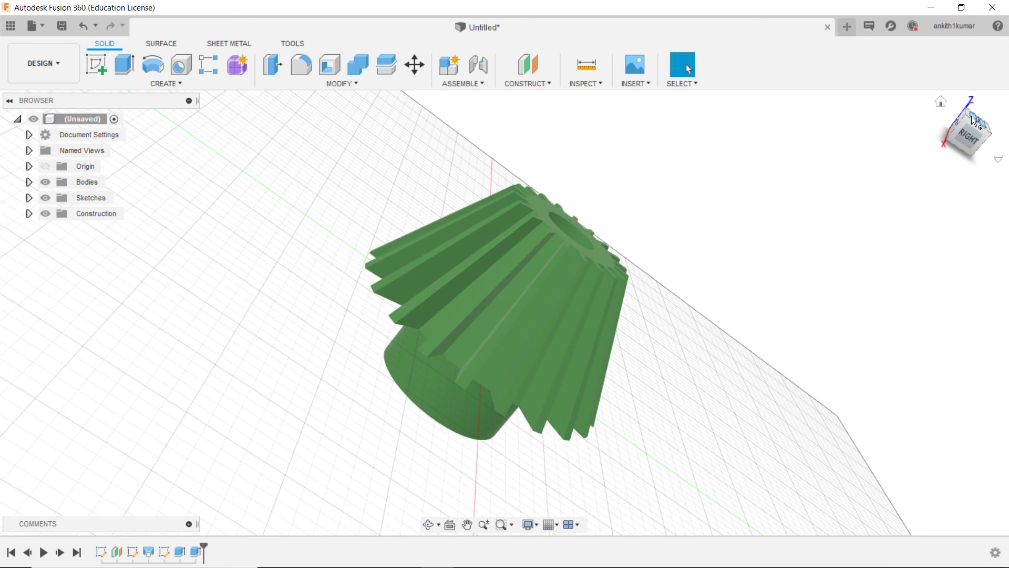
Orbit the gear and switch off Layout Grid in the Grid and Snaps options.
{"action": "left_click_drag", "start_coordinate": [973, 108], "coordinate": [893, 113]}
{"action": "middle_click_drag", "start_coordinate": [688, 68], "coordinate": [689, 68], "text": "shift"}
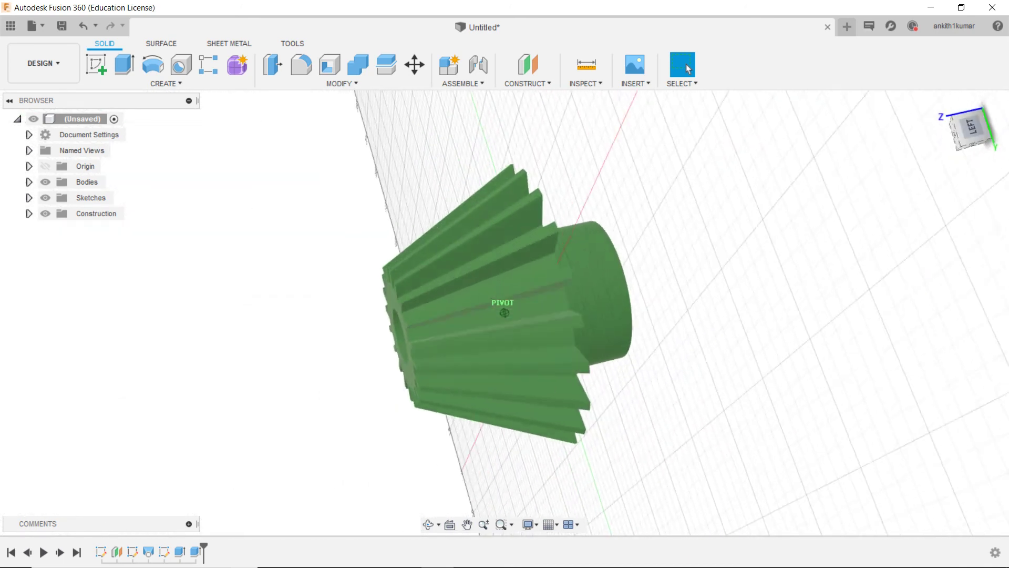
{"action": "left_click", "coordinate": [553, 524]}
{"action": "left_click", "coordinate": [573, 442]}
{"action": "mouse_move", "coordinate": [970, 130]}
{"action": "mouse_move", "coordinate": [966, 134]}
{"action": "left_mouse_down"}
{"action": "mouse_move", "coordinate": [994, 151]}
{"action": "mouse_move", "coordinate": [966, 134]}
{"action": "left_mouse_up"}
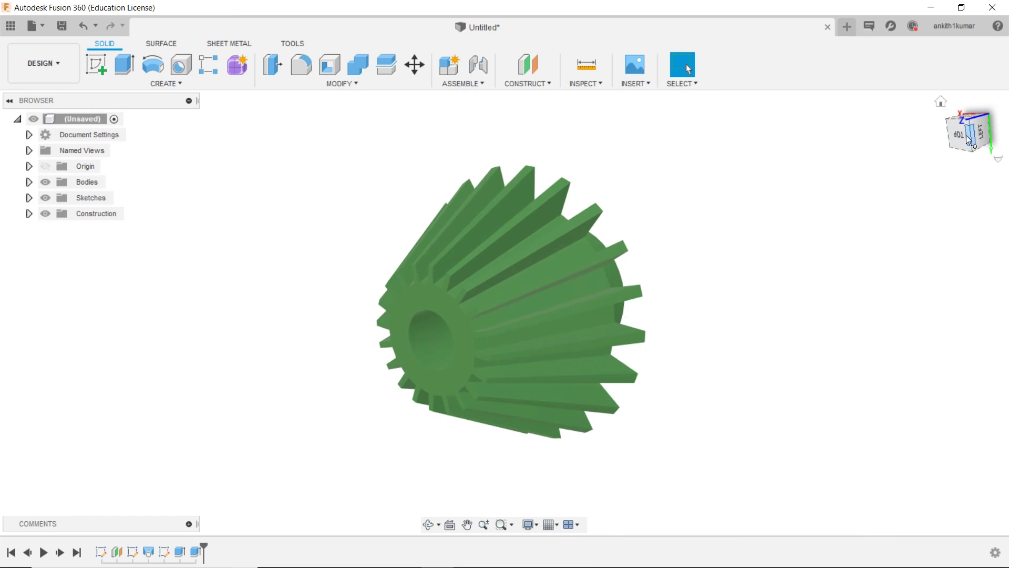